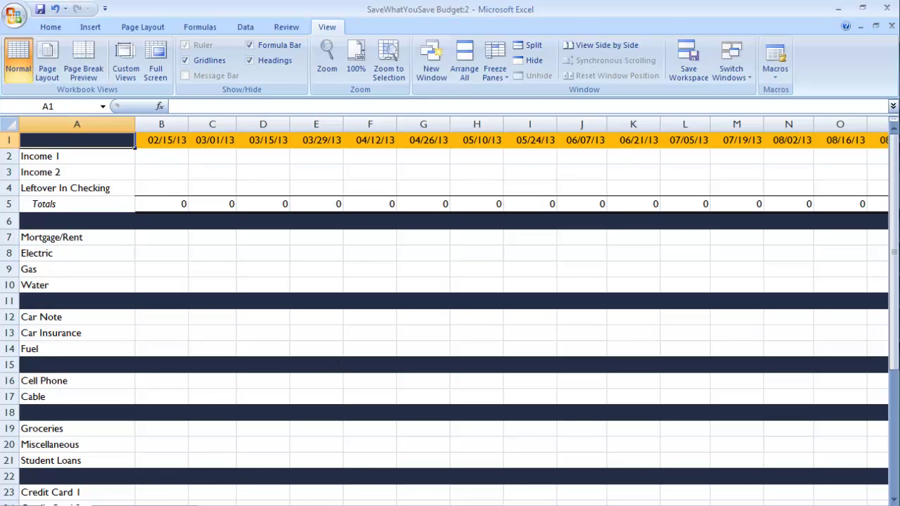
Examine the amounts and due dates in the bill list sheet, from Mortgage/Rent down to Credit Card 3.
click(159, 505)
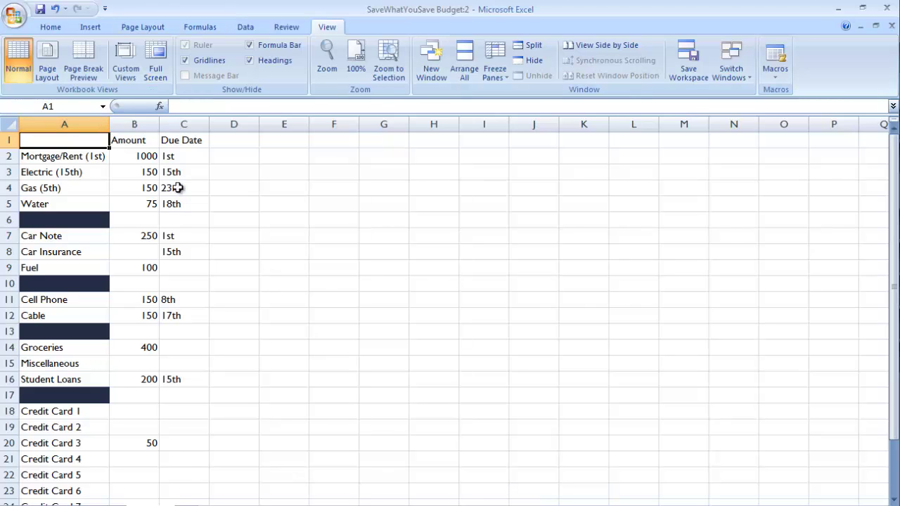
drag(150, 159, 149, 446)
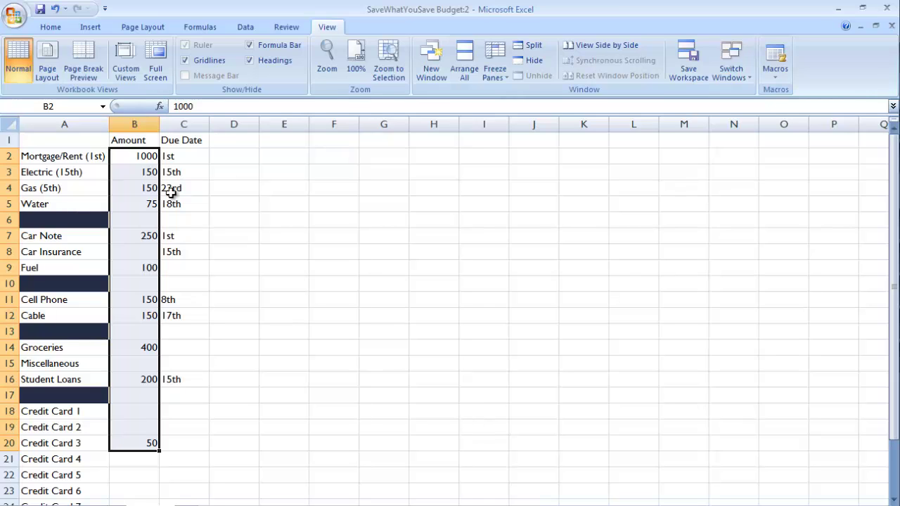
click(134, 153)
click(140, 186)
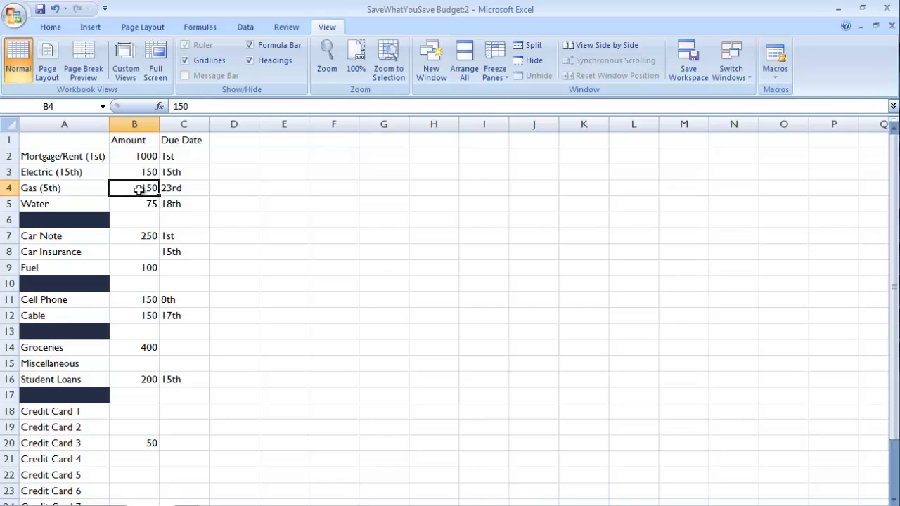
click(132, 204)
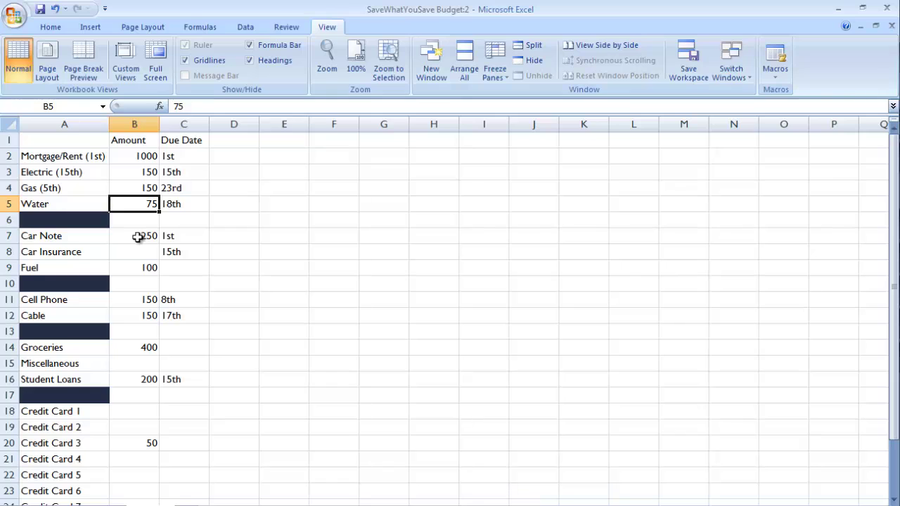
click(137, 236)
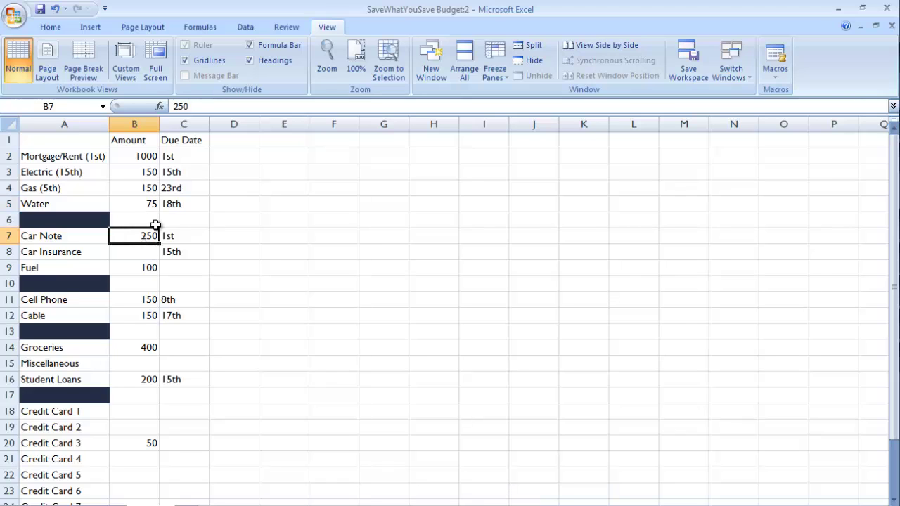
click(121, 267)
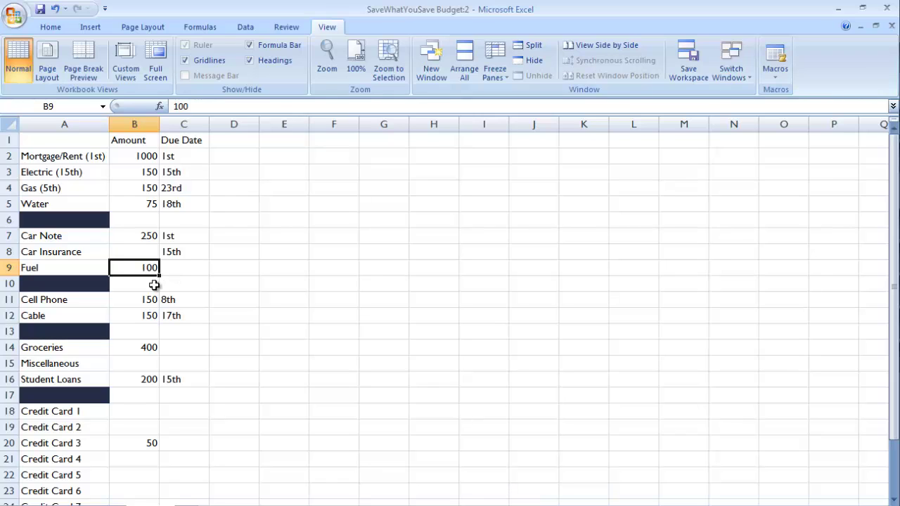
click(143, 351)
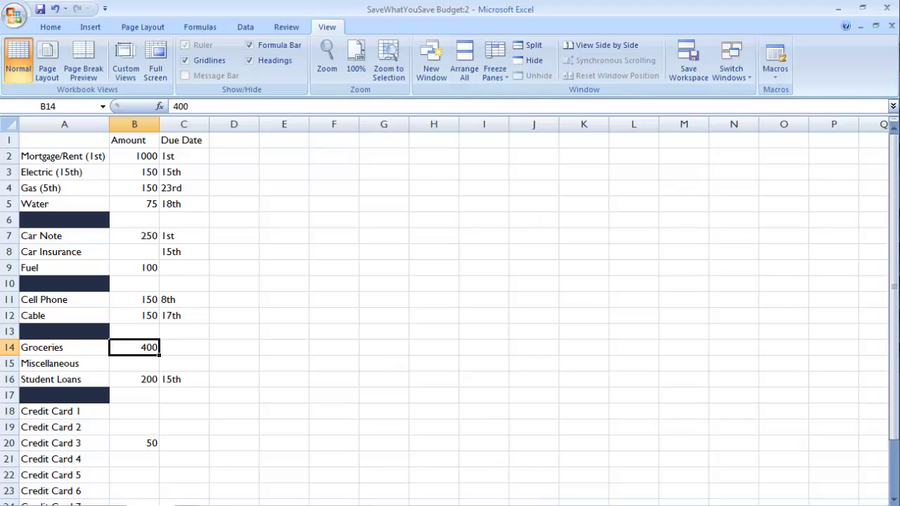
Switch to Calculator, divide the 50000 salary by 26 pay periods, and return to the workbook.
click(633, 505)
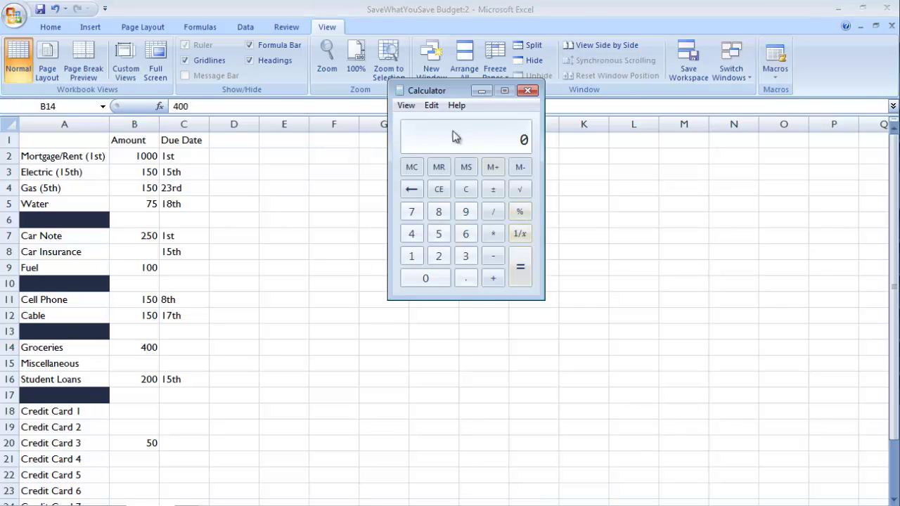
text(50000)
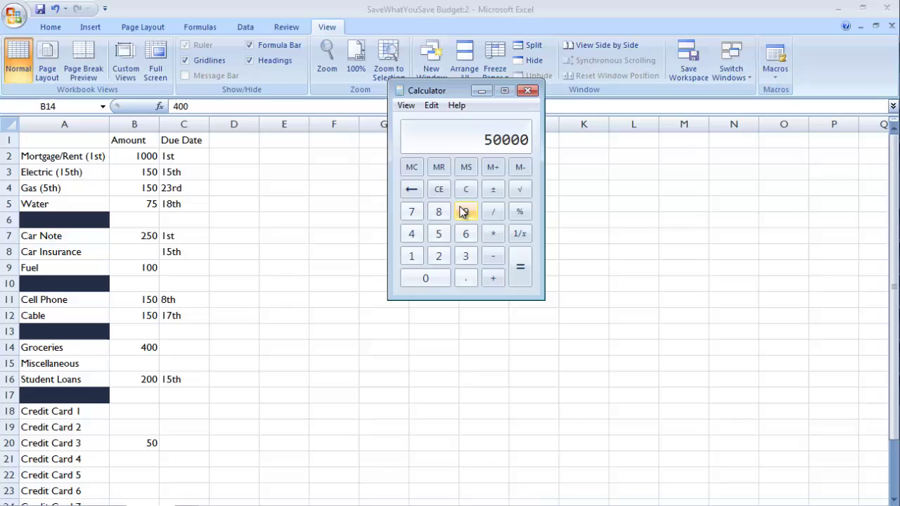
key(slash)
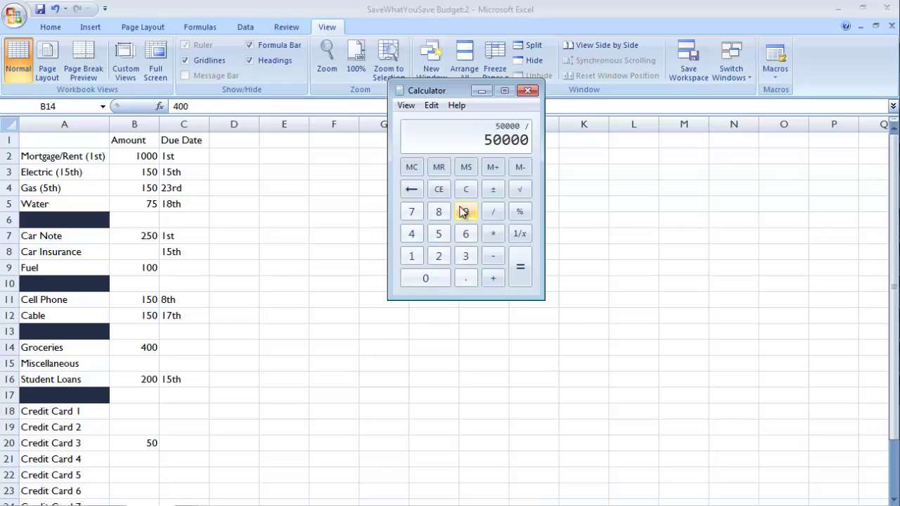
text(26)
key(Return)
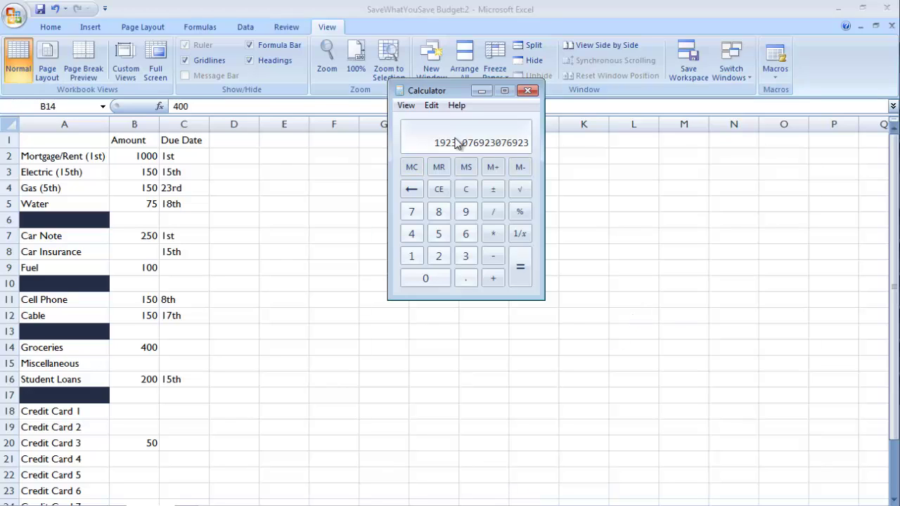
click(482, 91)
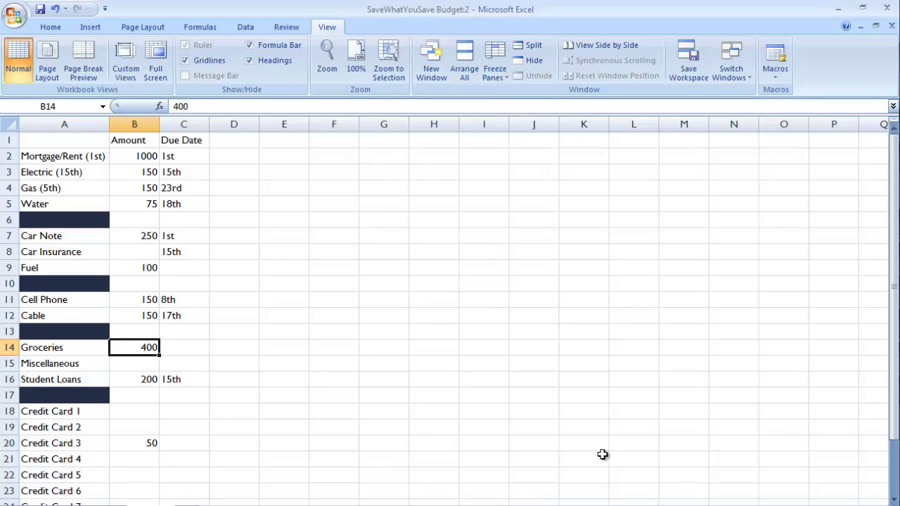
On the budget sheet, enter 1,500 as Income 1 for the 02/15/13 and 03/01/13 pay dates.
key(ctrl+Page_Up)
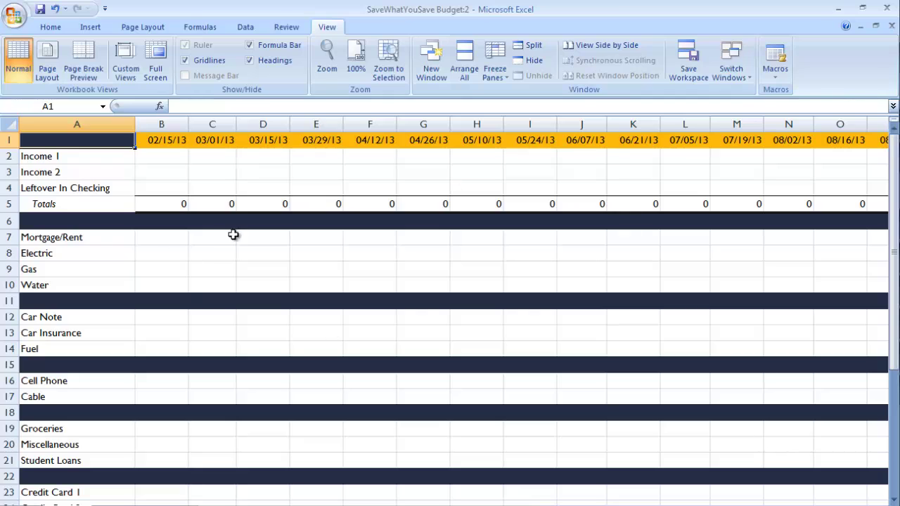
click(171, 160)
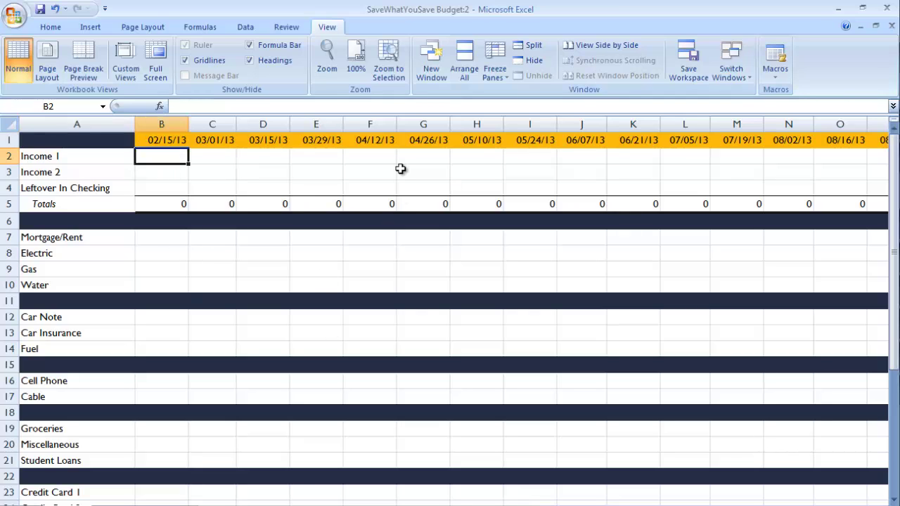
text(1,)
text(5)
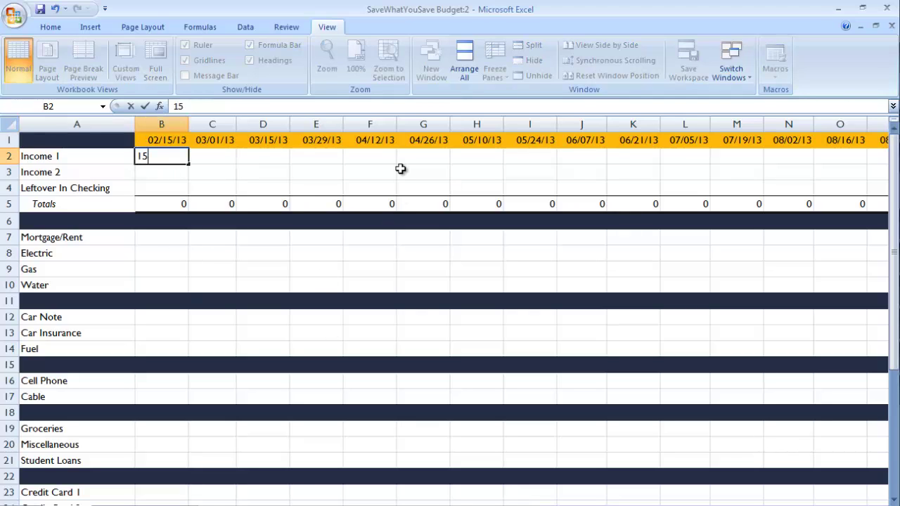
text(00)
key(Return)
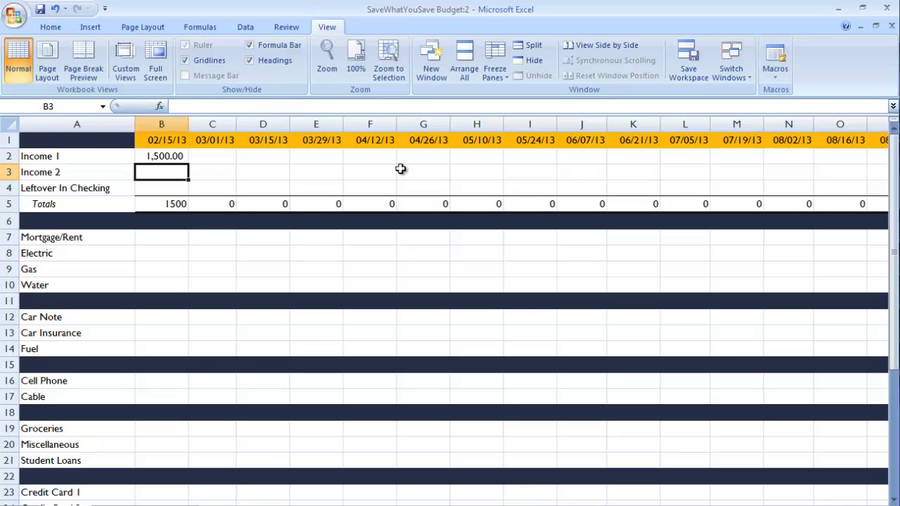
key(Up)
key(Right)
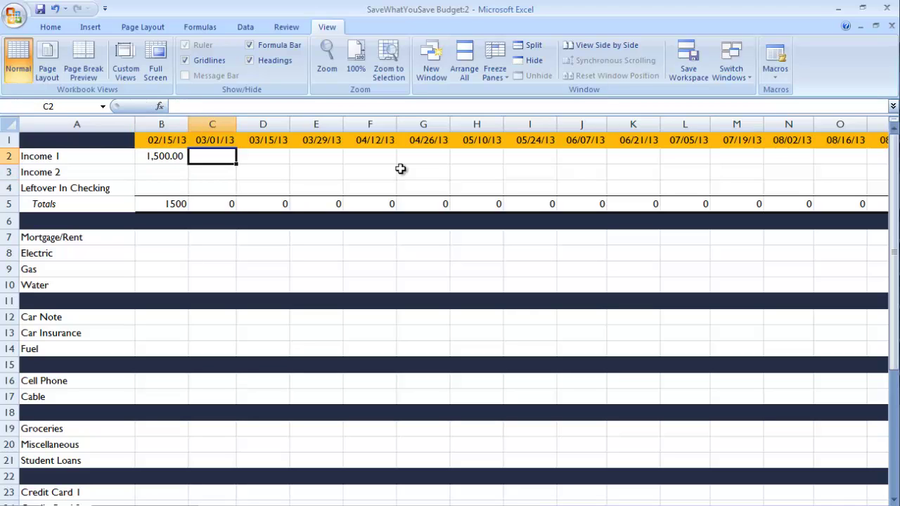
text(1,500)
key(Tab)
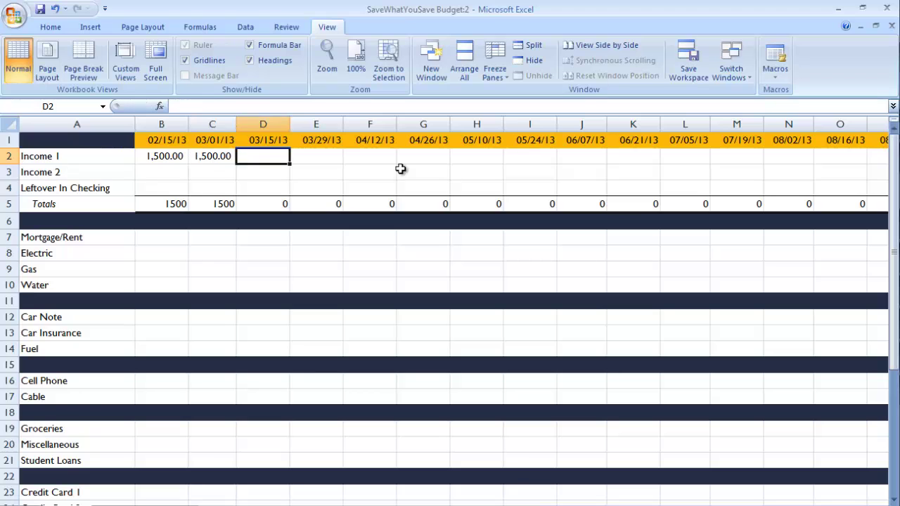
Copy the bill amounts in B2:B20 of the bill list sheet, from Mortgage/Rent through Credit Card 3.
scroll(651, 217, down, 6)
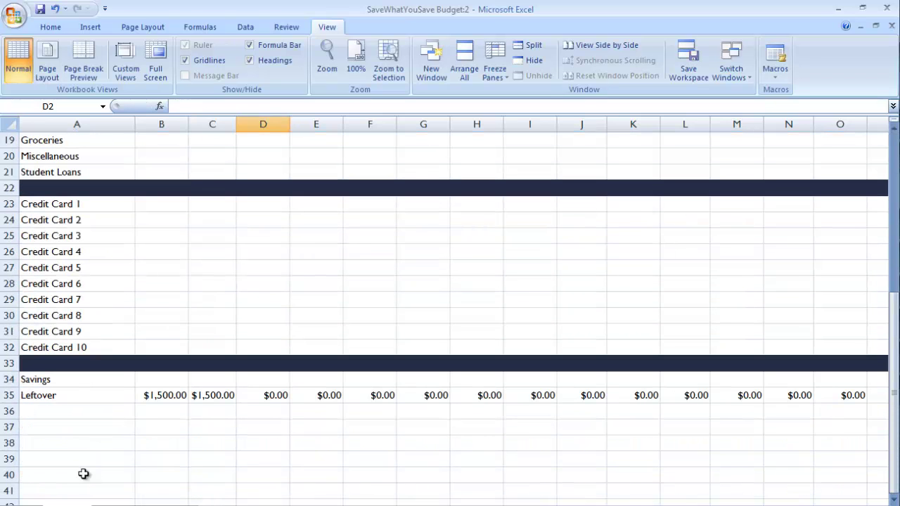
scroll(328, 432, up, 3)
click(142, 505)
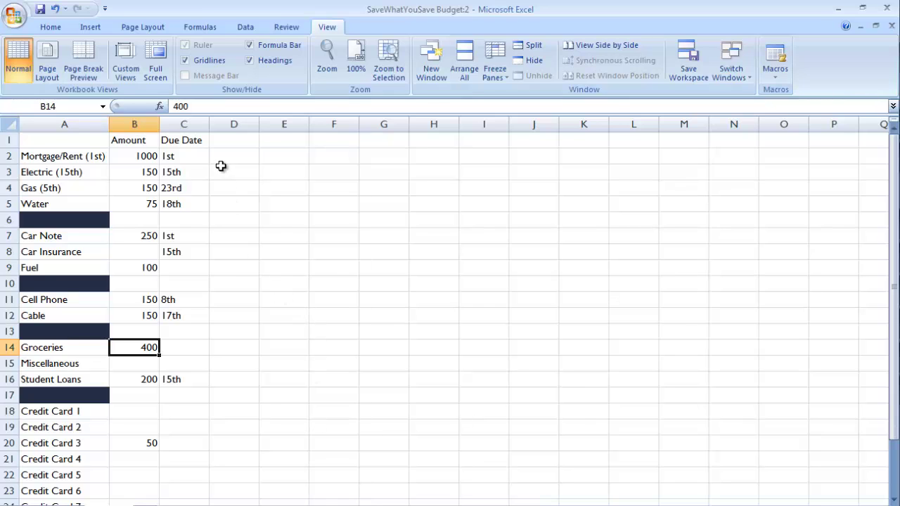
drag(146, 160, 123, 445)
right_click(132, 431)
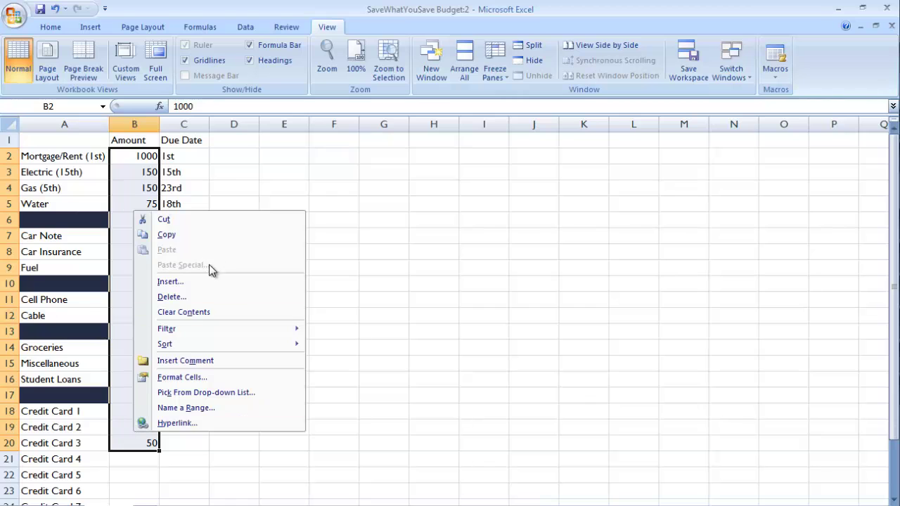
click(208, 235)
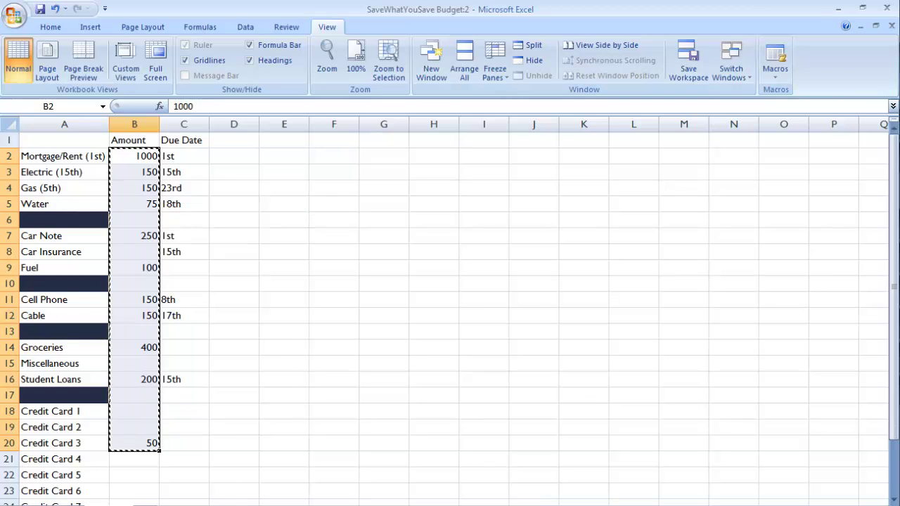
Paste the copied bill amounts into the budget sheet's 02/15/13 column, starting at the Mortgage/Rent row.
key(ctrl+Page_Down)
scroll(193, 244, up, 3)
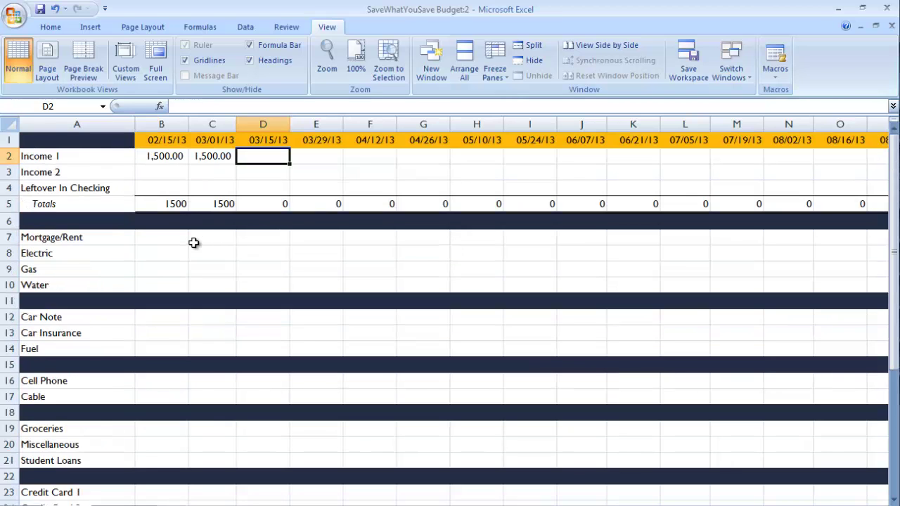
drag(169, 239, 137, 457)
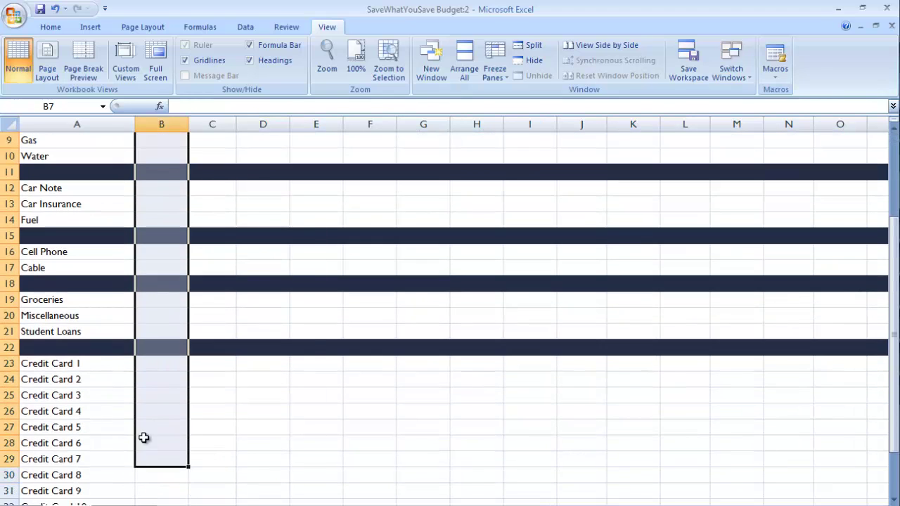
right_click(140, 438)
click(213, 201)
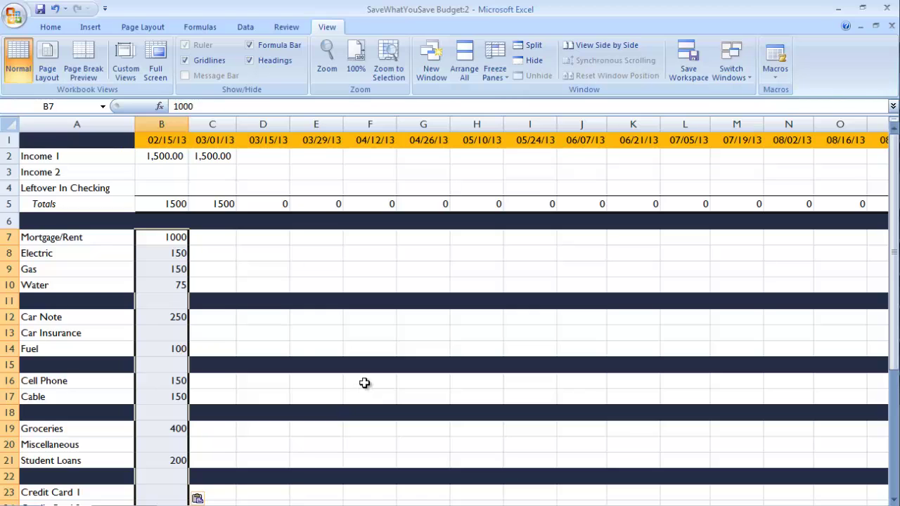
click(301, 364)
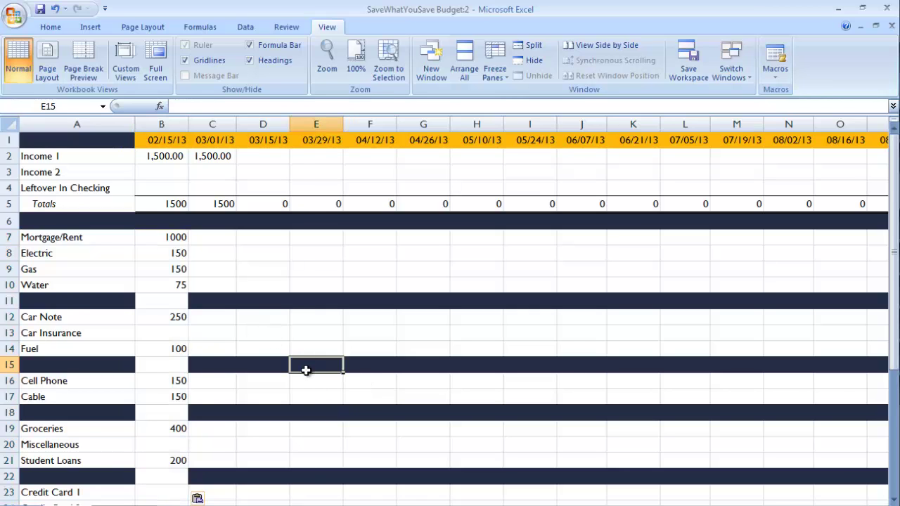
Restore the dark navy fill in the separator cells B11, B15, B18 and B22 of the 02/15/13 column.
scroll(309, 370, down, 2)
scroll(312, 372, up, 1)
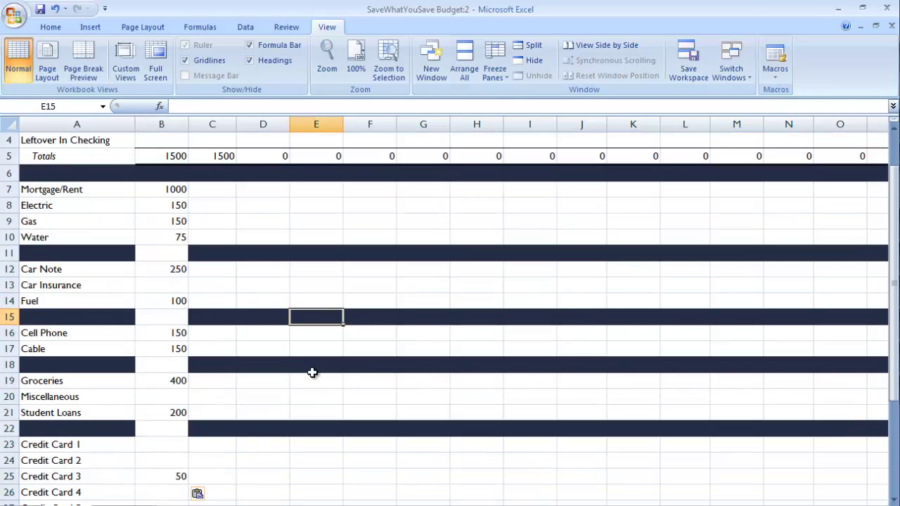
click(181, 428)
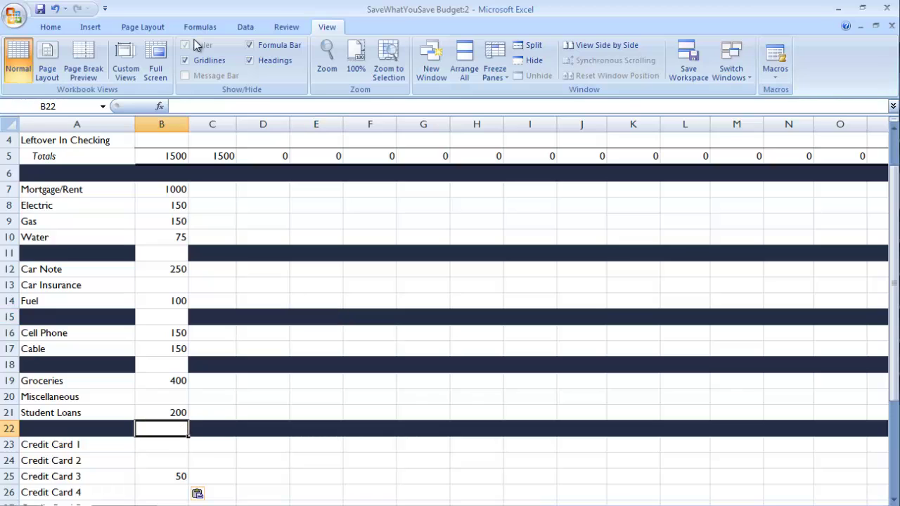
click(45, 29)
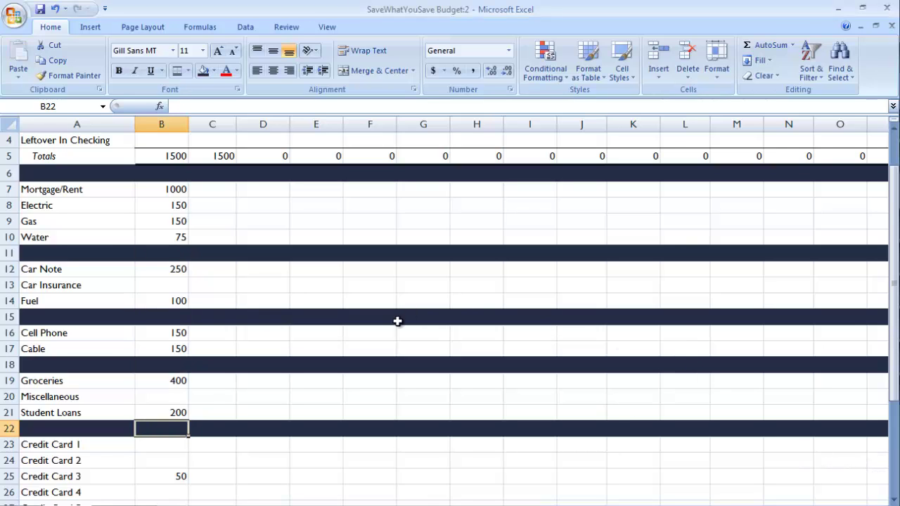
Review the 02/15/13 column's income, bills and Leftover formula, and go back to the bill list sheet to compare due dates.
scroll(399, 387, up, 1)
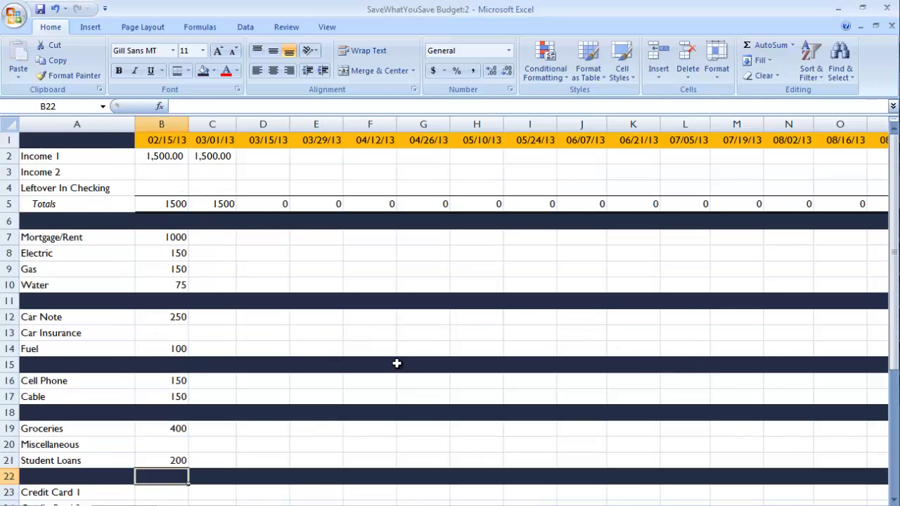
scroll(402, 358, down, 7)
scroll(402, 359, up, 7)
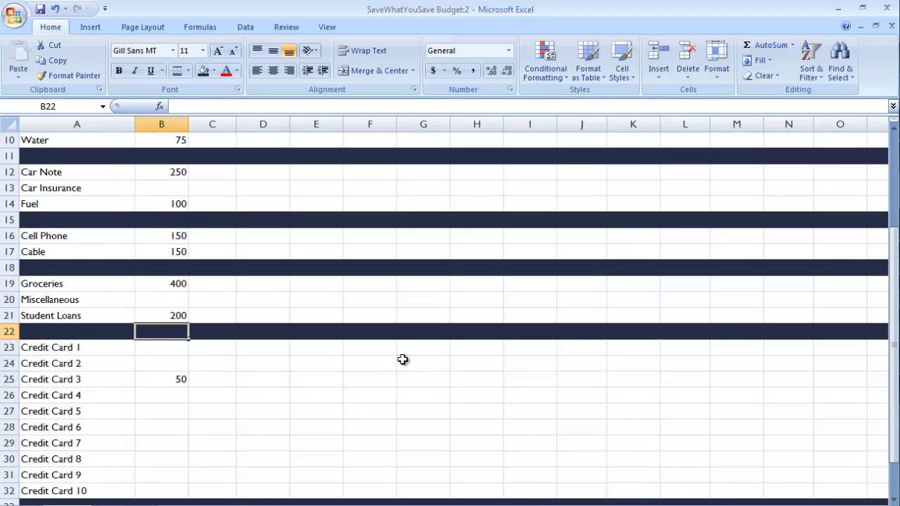
click(172, 158)
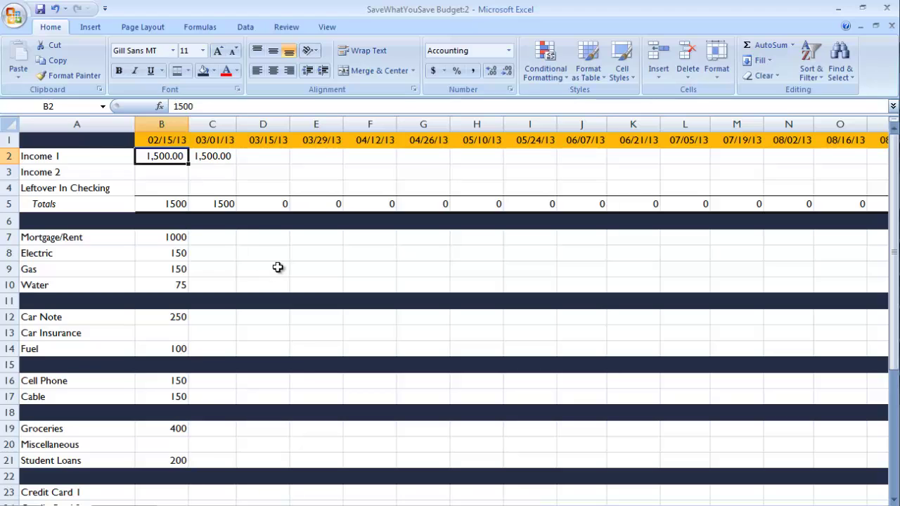
scroll(142, 211, down, 1)
drag(169, 187, 161, 428)
click(171, 491)
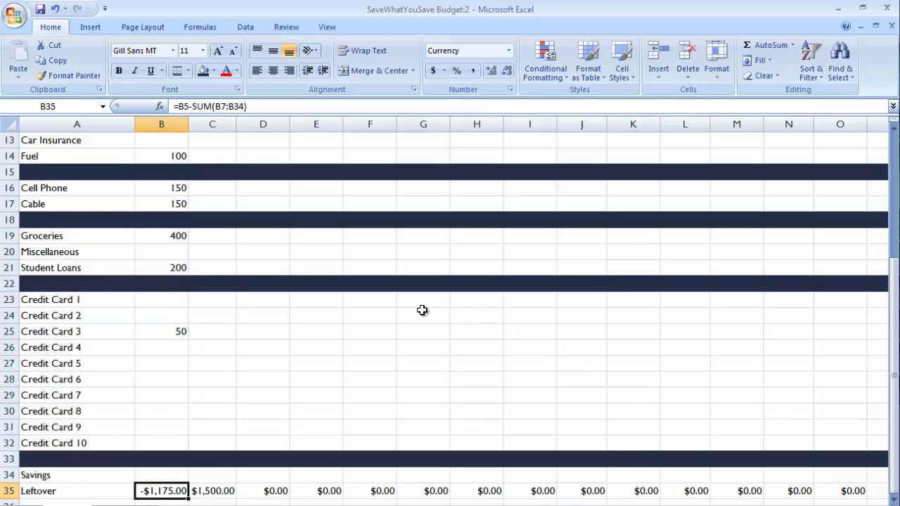
scroll(422, 309, up, 4)
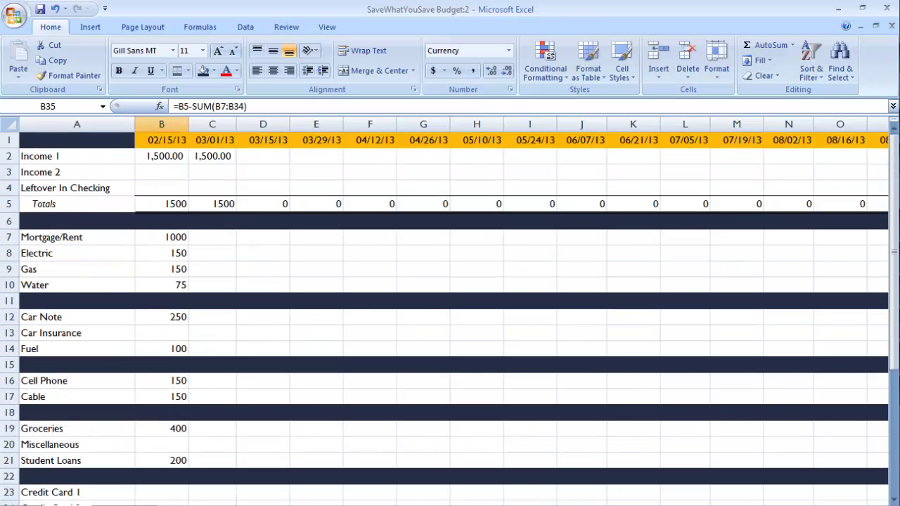
key(ctrl+Page_Down)
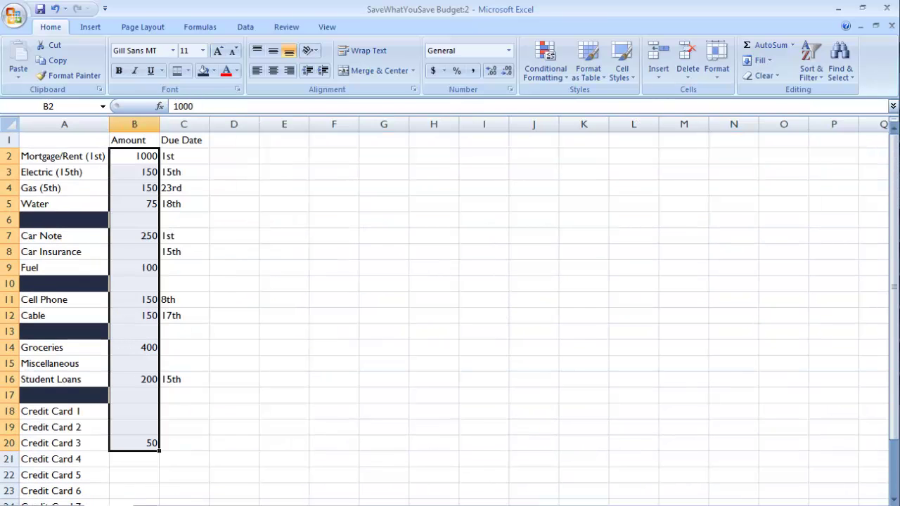
Move the Mortgage/Rent amount of 1000 in the budget sheet from the 02/15/13 column to the 03/01/13 column.
click(200, 161)
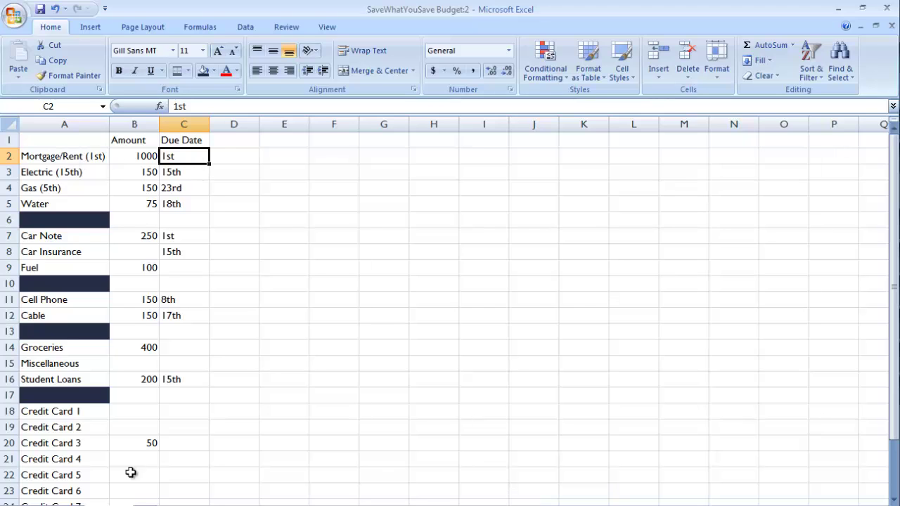
click(71, 505)
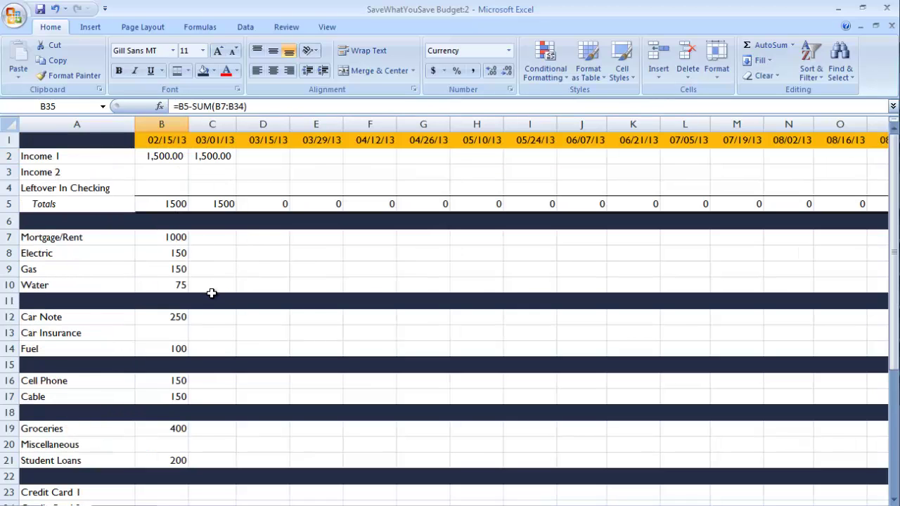
click(213, 237)
click(161, 239)
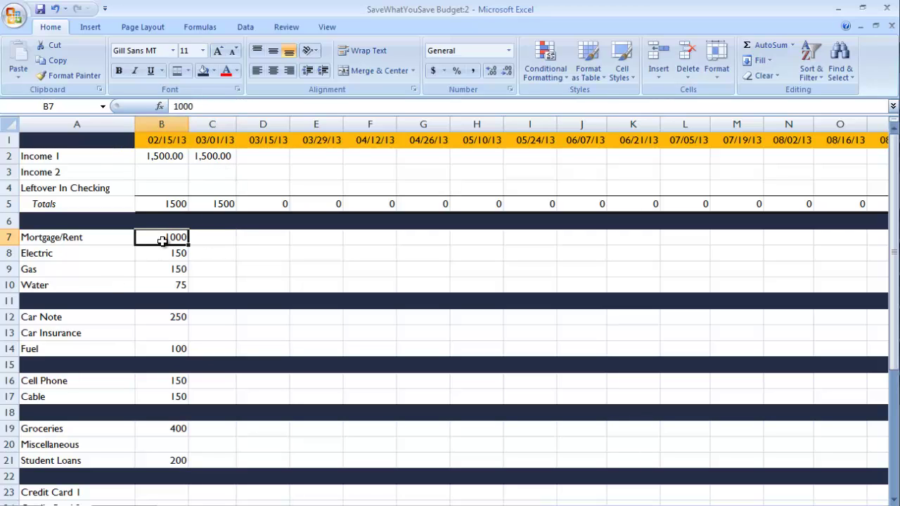
key(Delete)
key(Right)
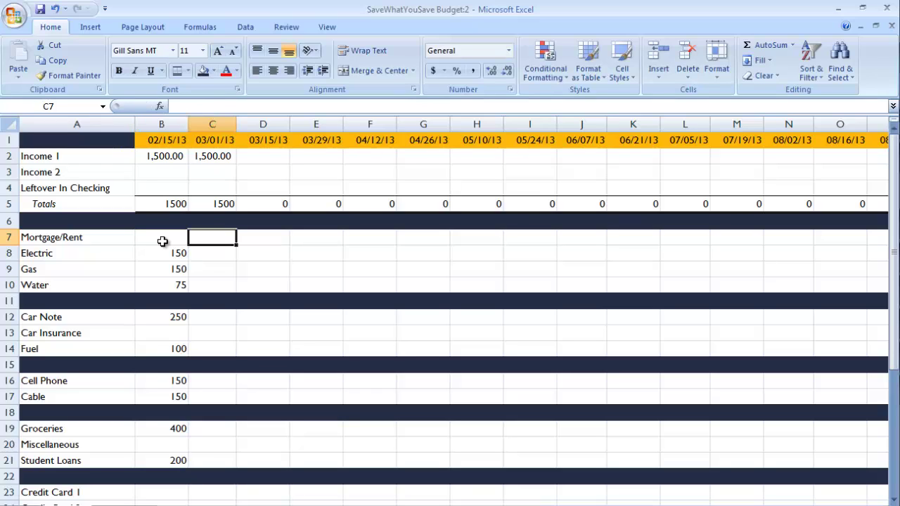
text(1000)
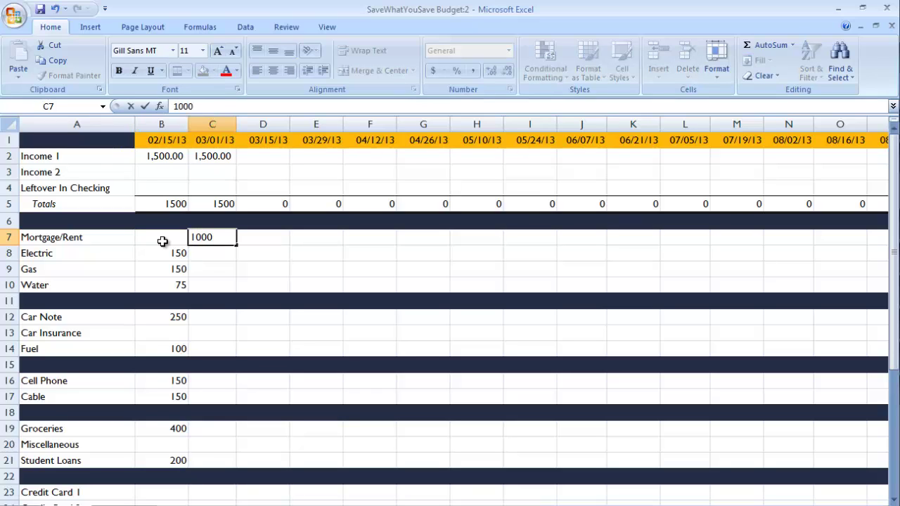
key(Return)
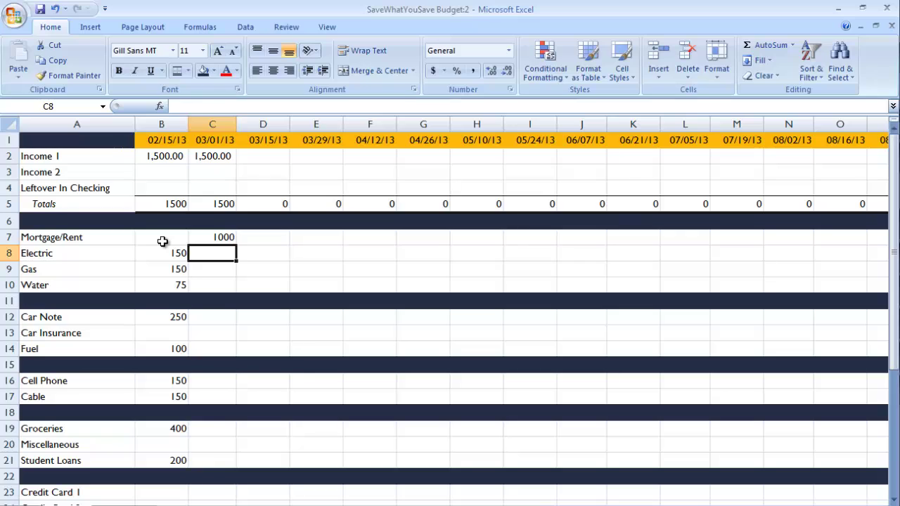
Check the Electric bill's due date in the bill list against the 02/15/13 and 03/01/13 pay dates.
key(Left)
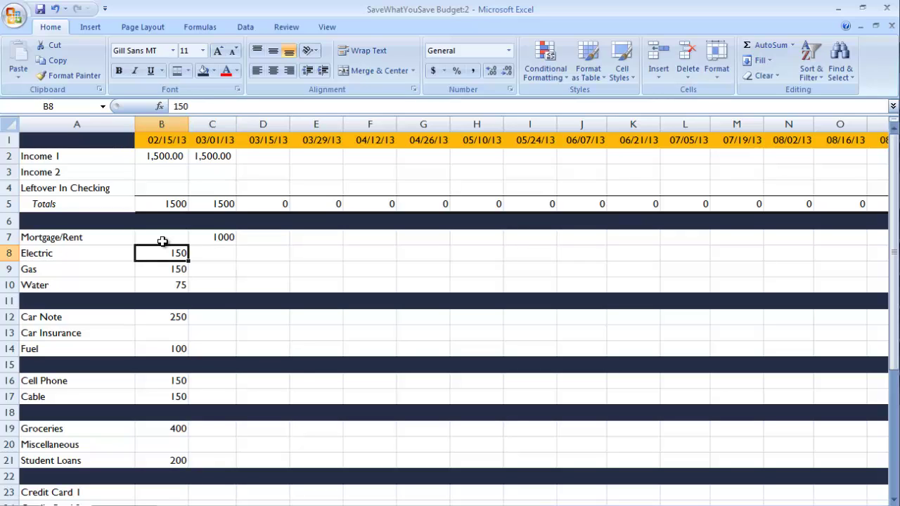
key(Right)
key(Left)
key(Right)
key(Left)
click(114, 505)
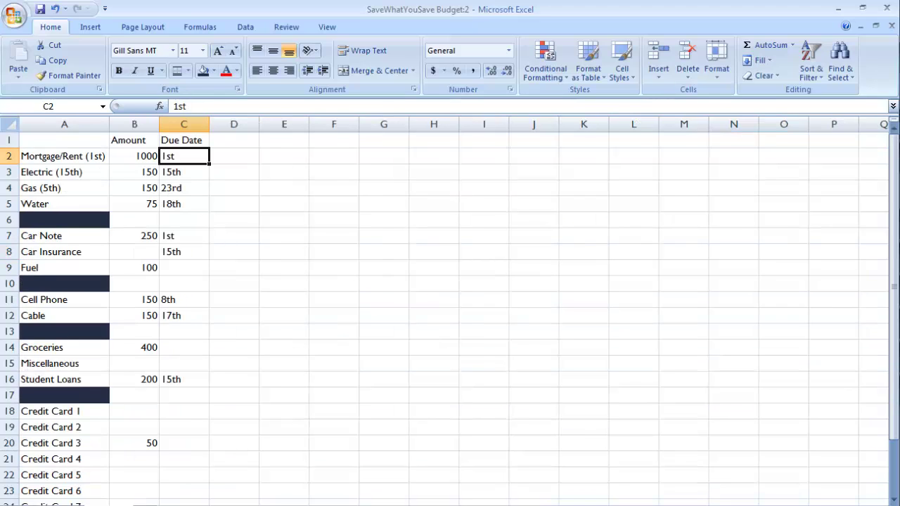
click(70, 505)
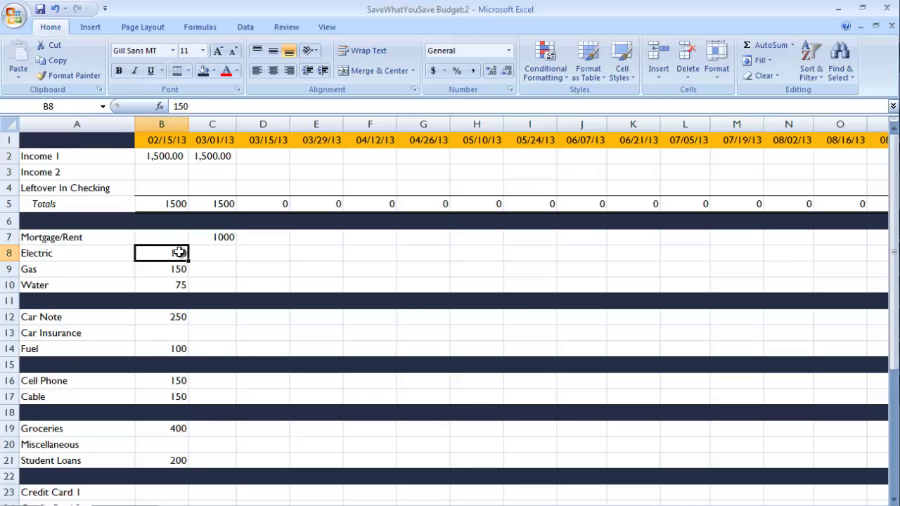
click(114, 505)
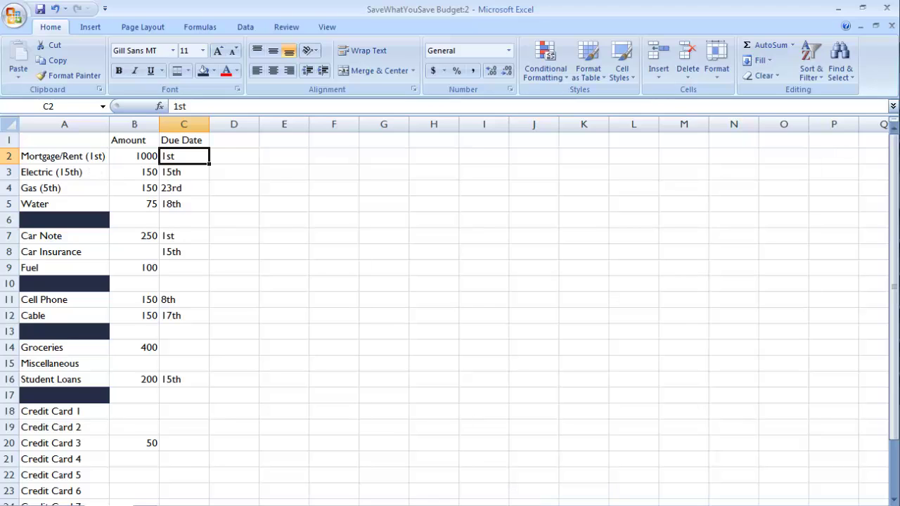
click(71, 505)
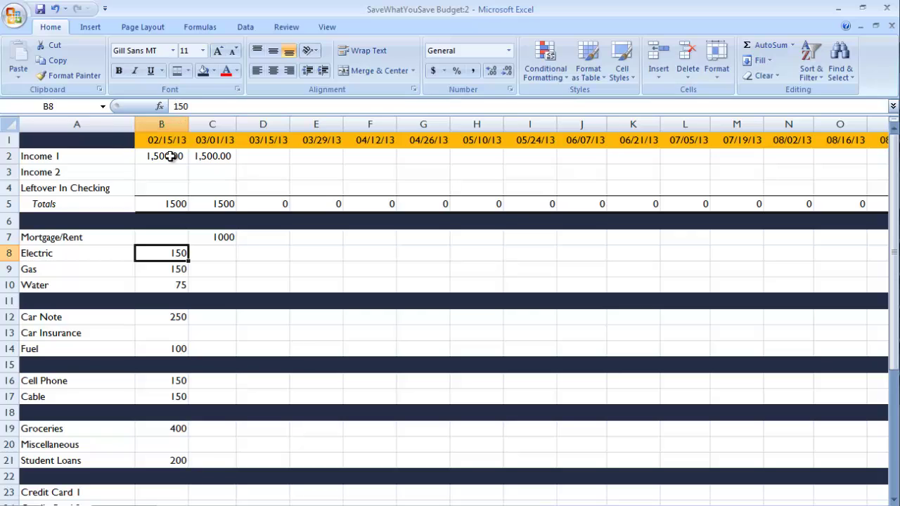
Compare the Gas and Water due dates in the bill list with the budget's 02/15/13 and 03/01/13 columns.
click(178, 267)
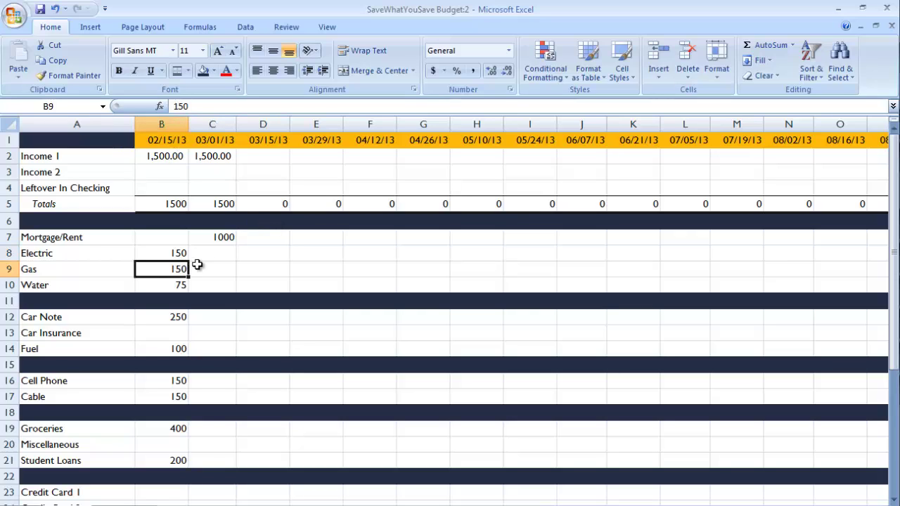
click(197, 267)
click(158, 269)
click(222, 265)
click(181, 271)
click(216, 266)
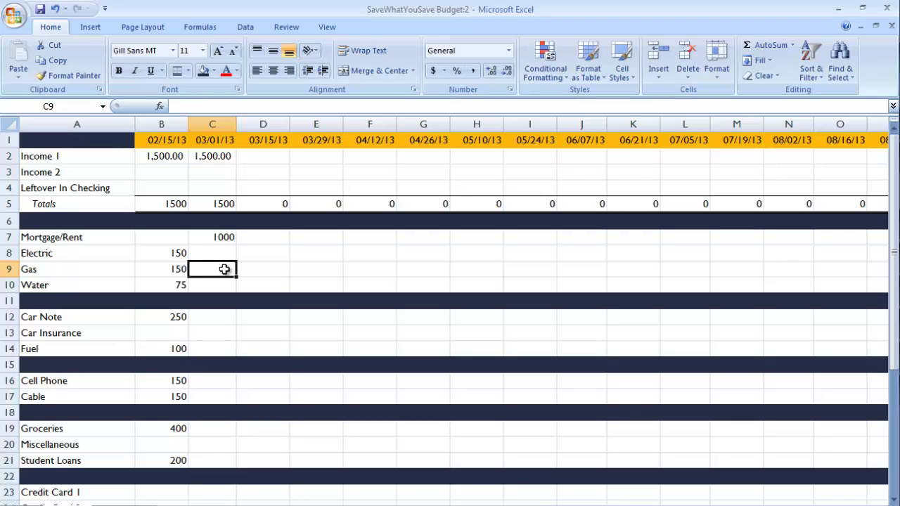
click(154, 273)
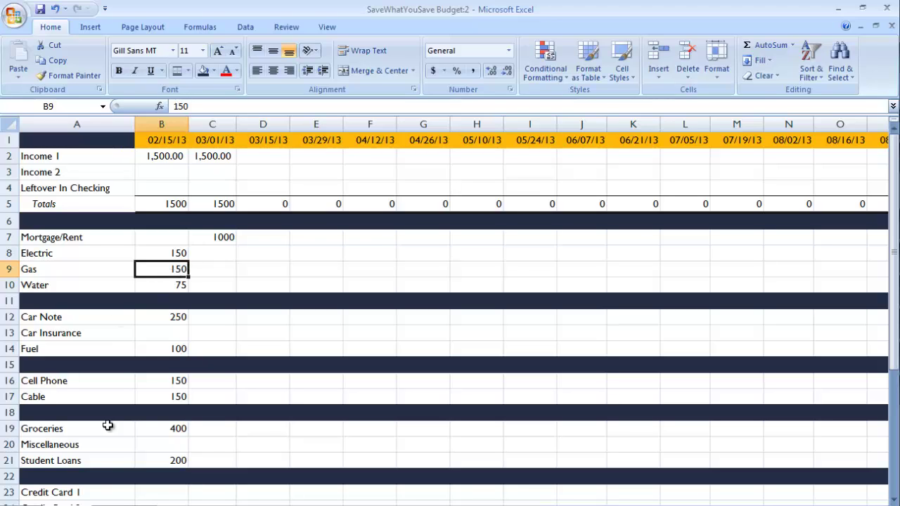
click(128, 505)
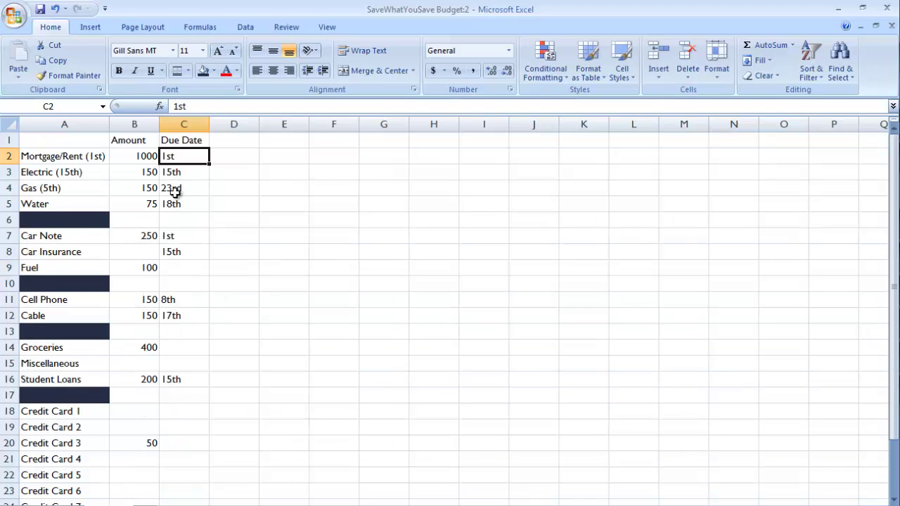
click(184, 207)
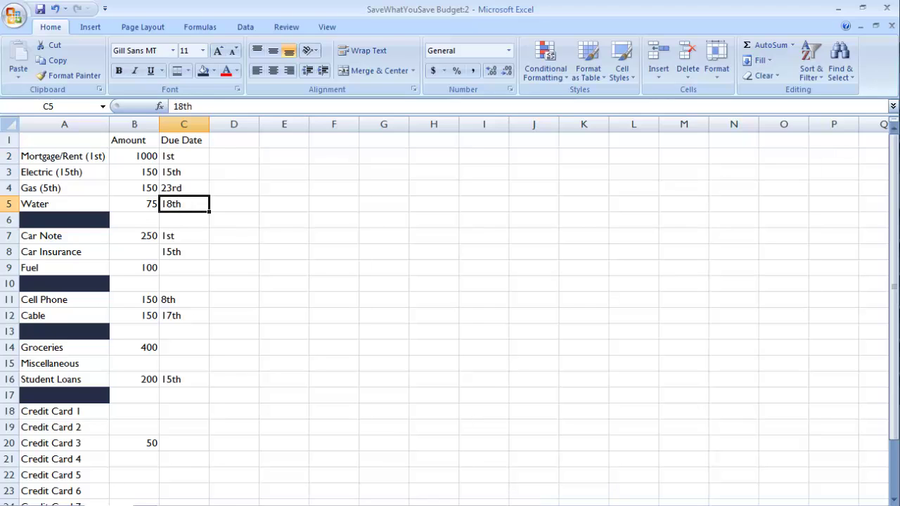
click(94, 505)
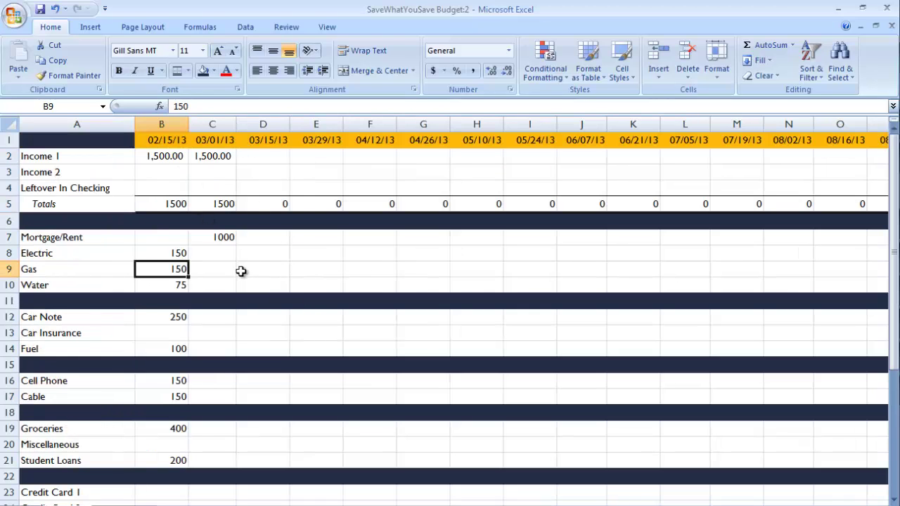
click(170, 287)
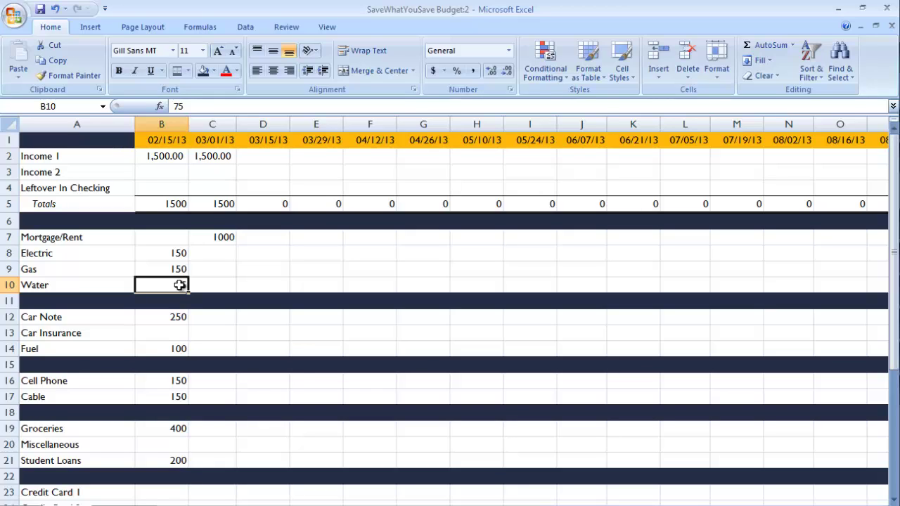
click(221, 288)
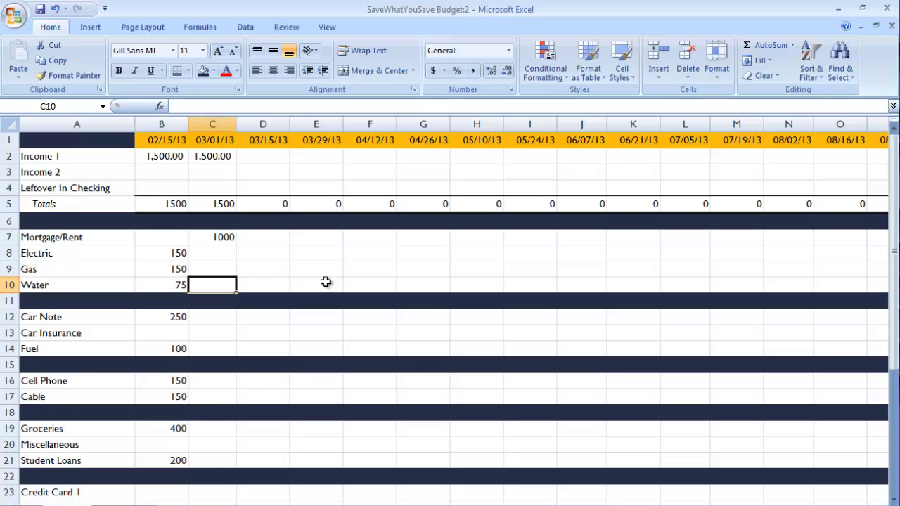
click(169, 288)
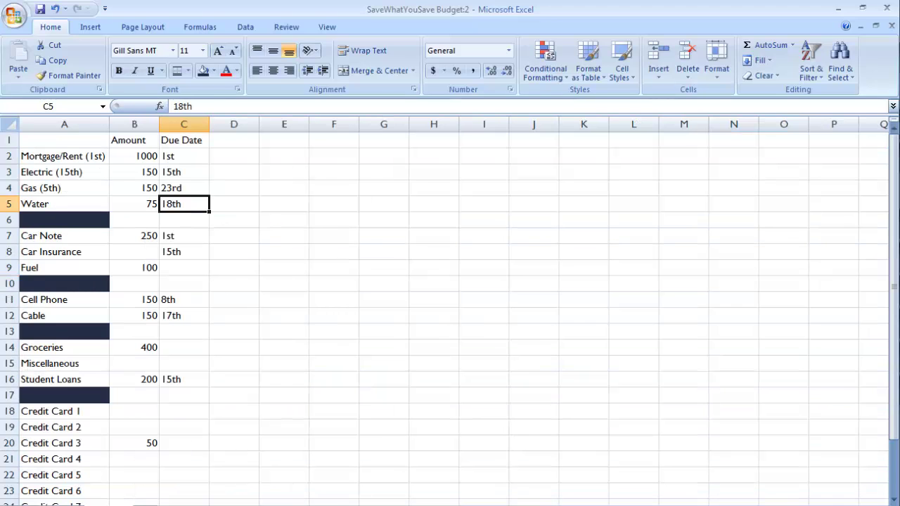
Check the Car Note due date and enter 120 as the Car Insurance amount in the bill list.
click(193, 237)
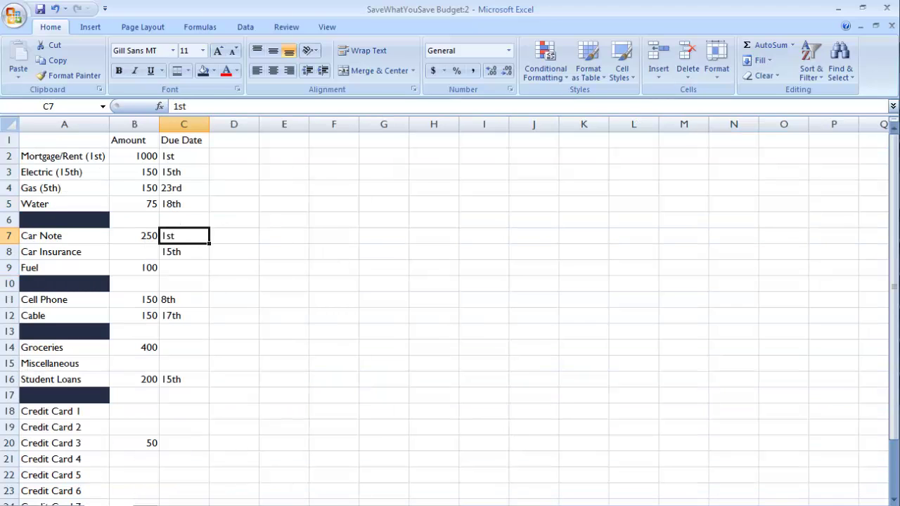
click(141, 252)
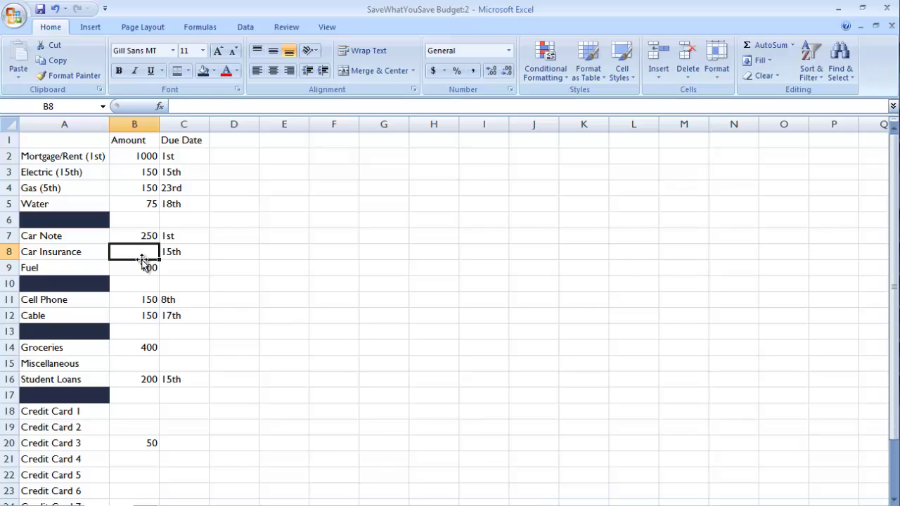
text(120)
key(Return)
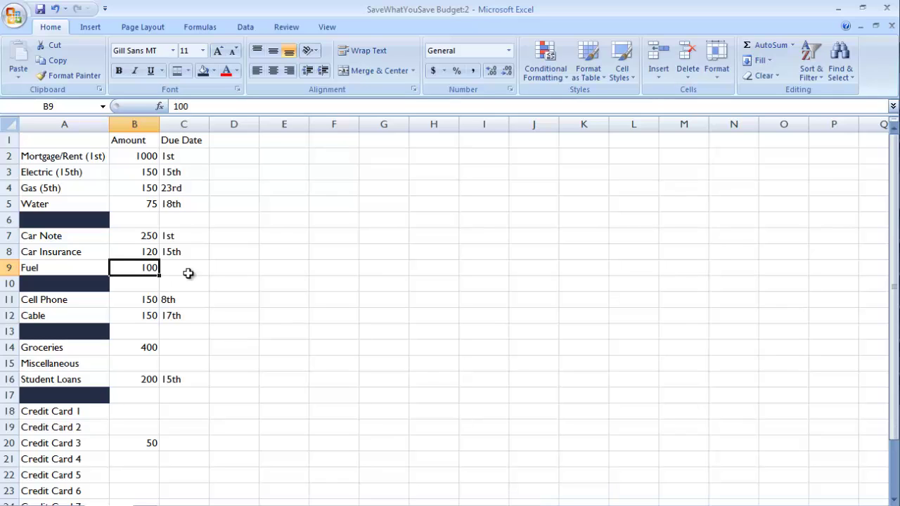
Set Car Insurance to 150 in both the bill list and the budget sheet's 02/15/13 column.
click(137, 247)
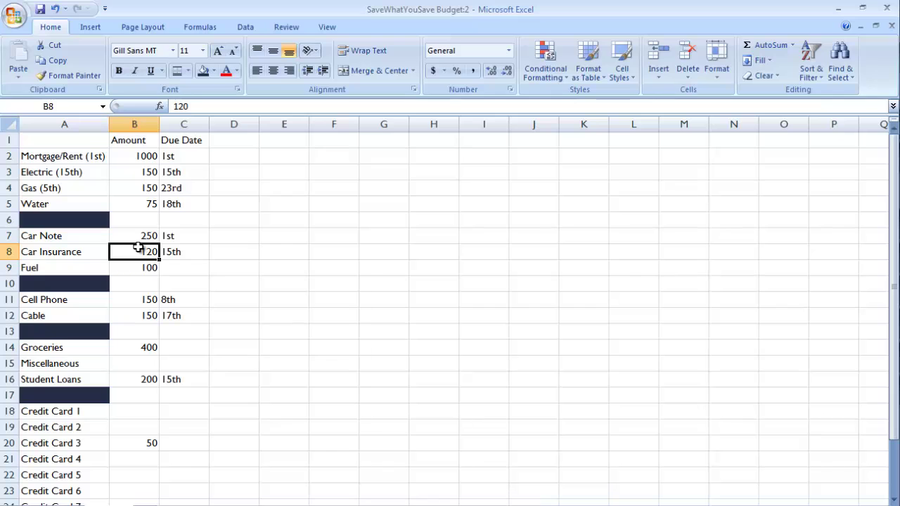
text(150)
key(Return)
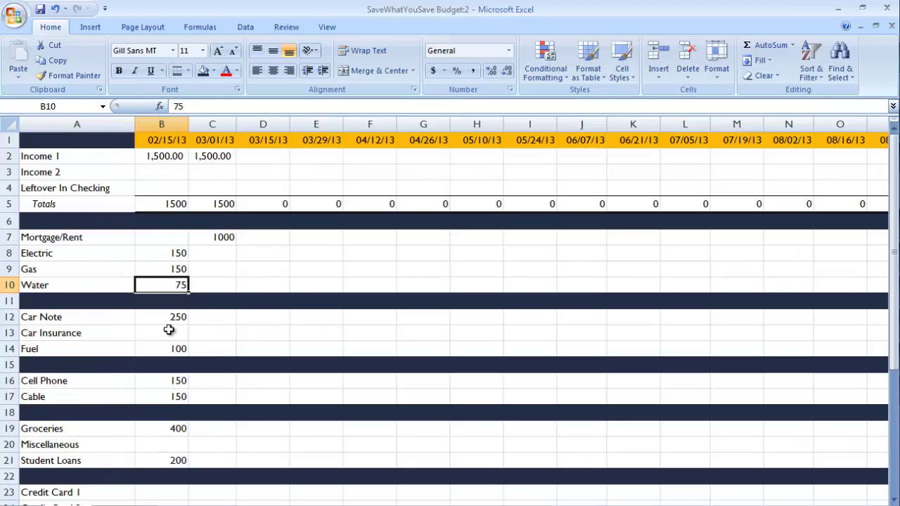
click(172, 339)
text(150)
key(Return)
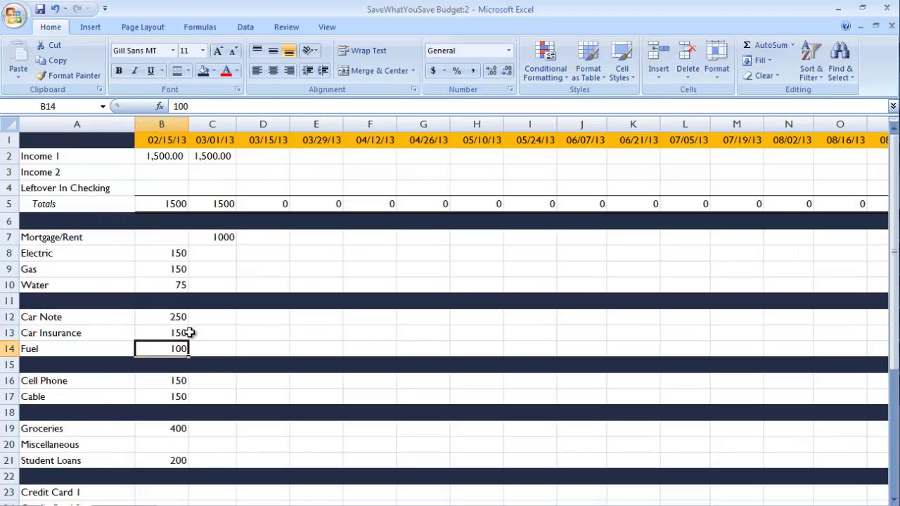
Move the Car Note amount of 250 in the budget sheet from the 02/15/13 column to the 03/01/13 column.
click(166, 318)
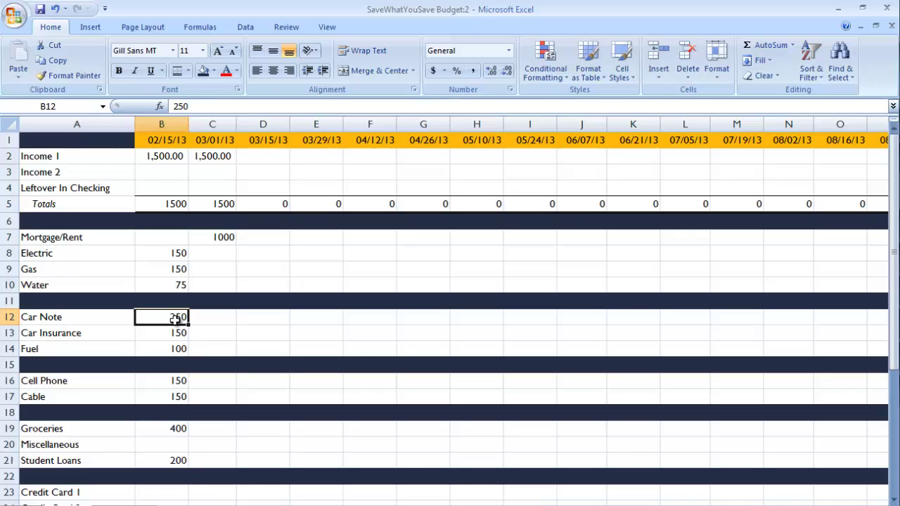
key(BackSpace)
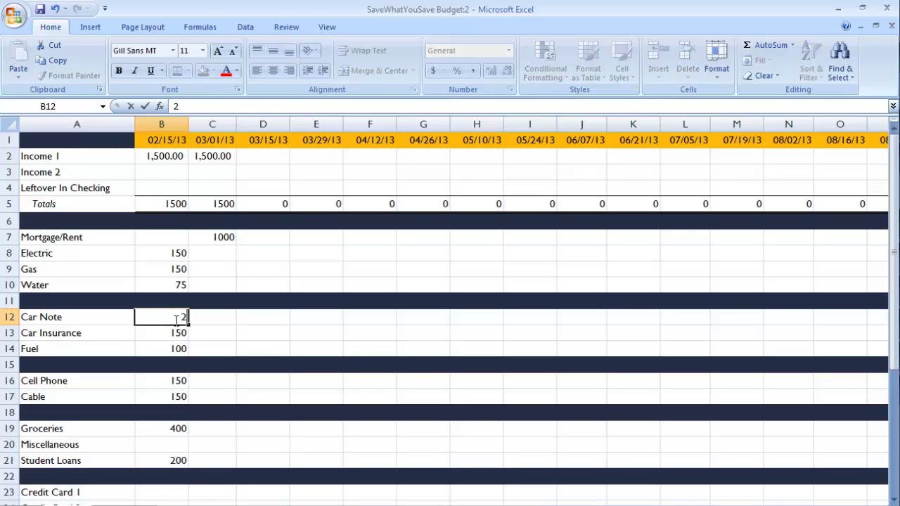
key(Tab)
text(250)
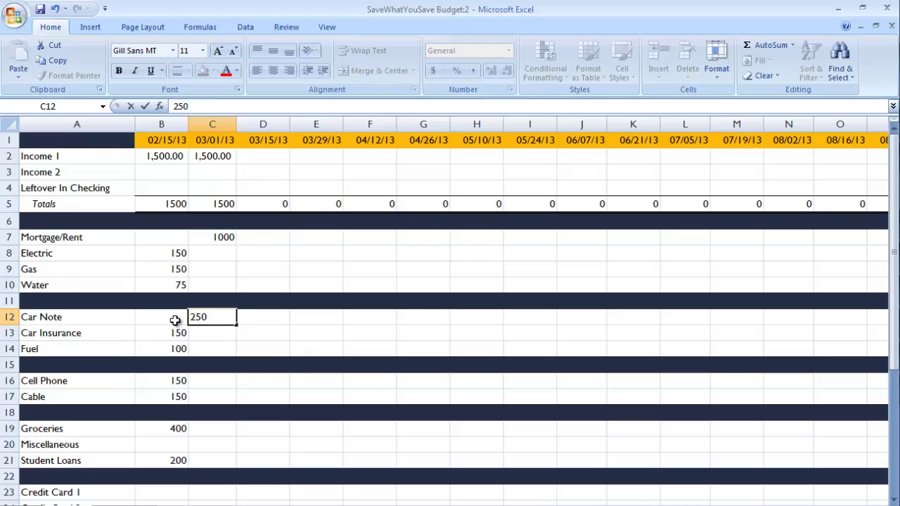
key(Return)
Recheck the bill list, and fill the budget's Fuel amount of 100 across all pay dates from 02/15/13 through 01/03/14.
key(ctrl+Page_Down)
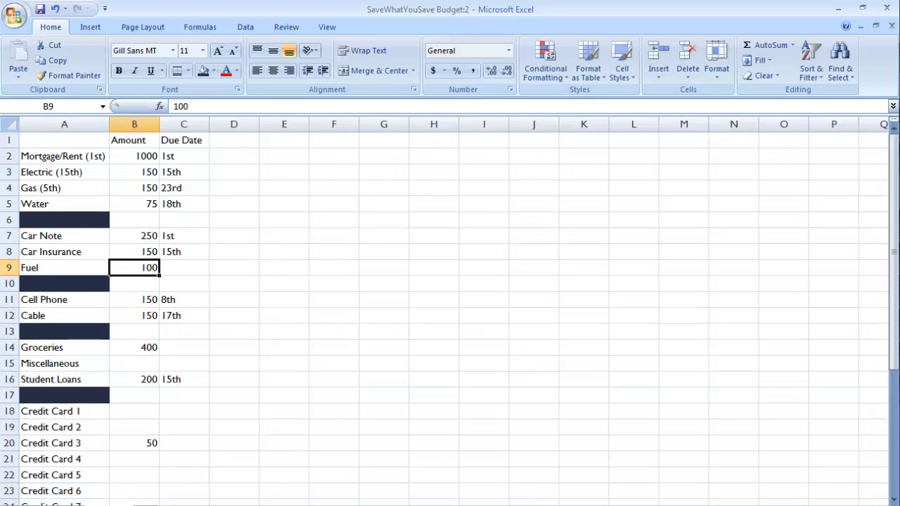
key(ctrl+Page_Up)
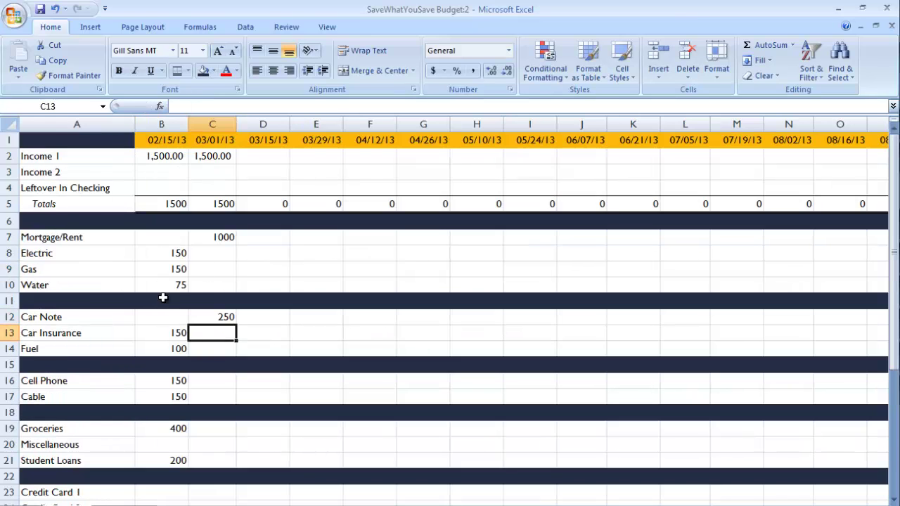
click(164, 333)
click(158, 355)
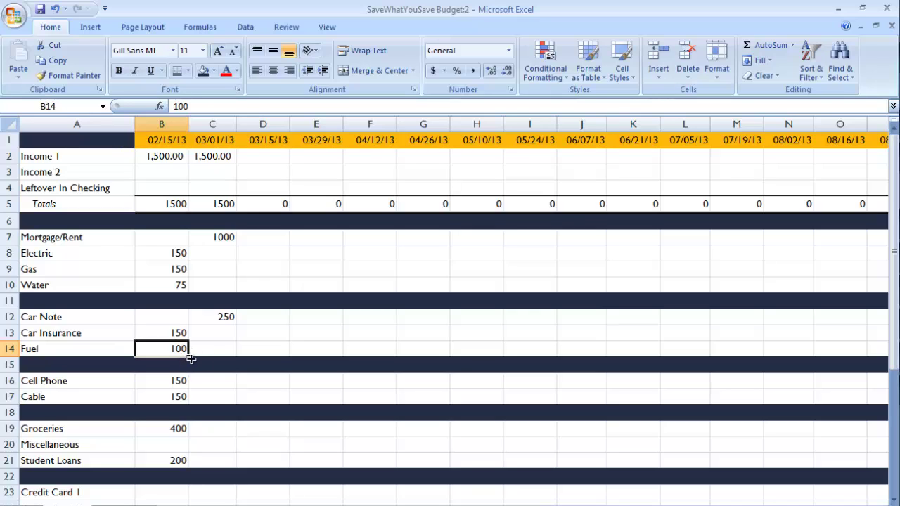
drag(190, 358, 823, 349)
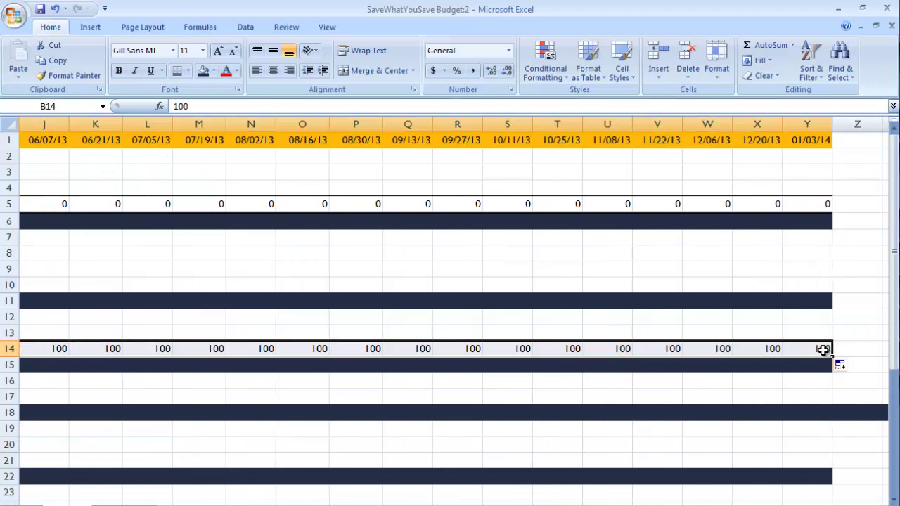
drag(728, 504, 588, 501)
Move the filled Fuel amounts from row 14 down into separator row 15, and select the 02/15/13 Fuel cell.
drag(154, 356, 213, 365)
click(306, 345)
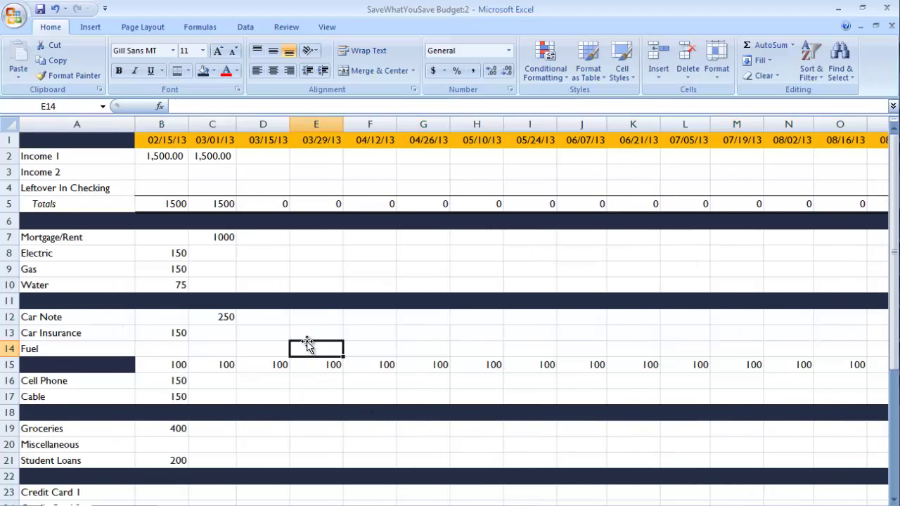
click(180, 351)
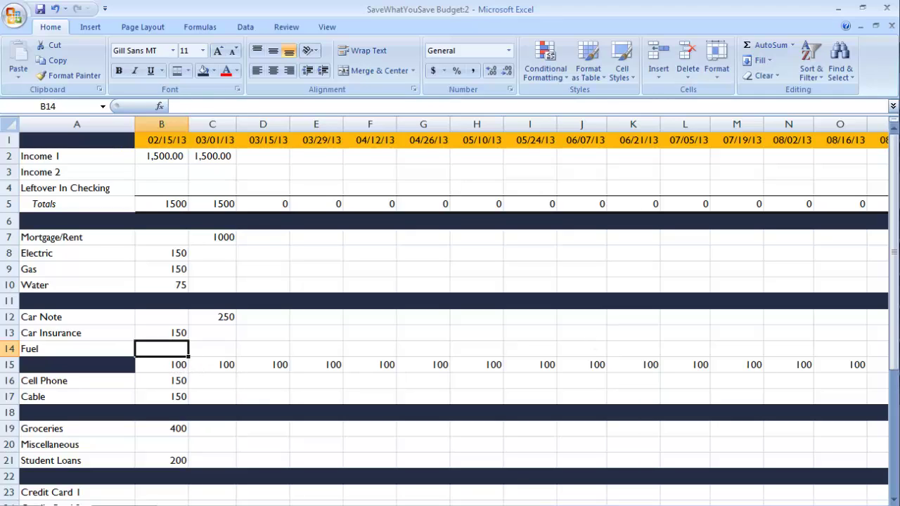
Undo the move of the Fuel amounts into the separator row, and select the 02/15/13 Fuel cell.
key(ctrl+z)
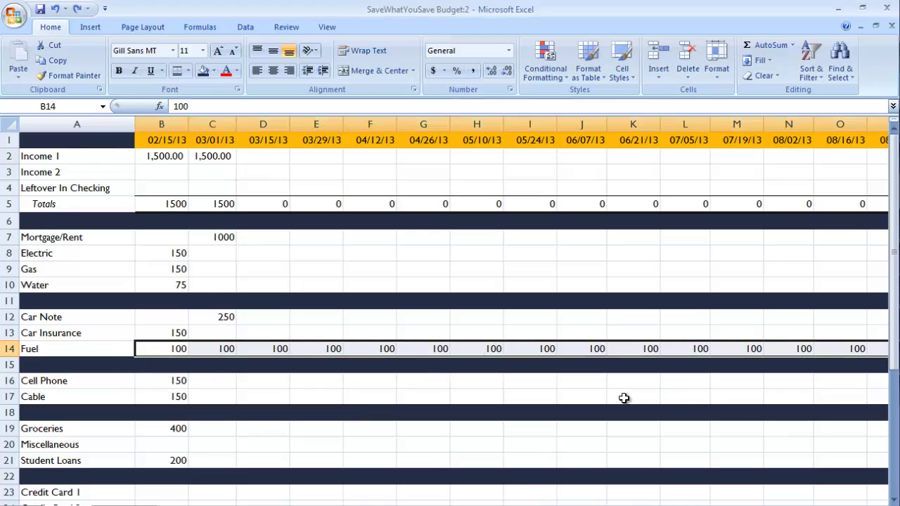
click(307, 394)
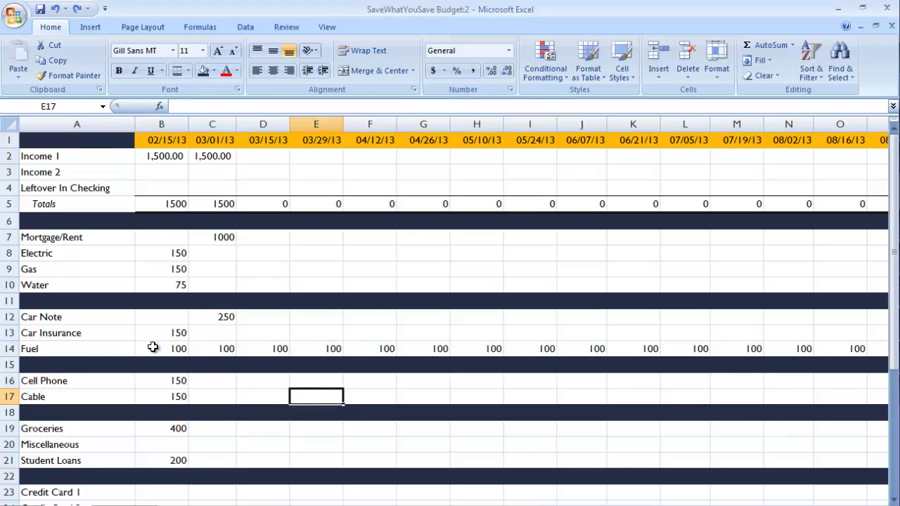
click(174, 350)
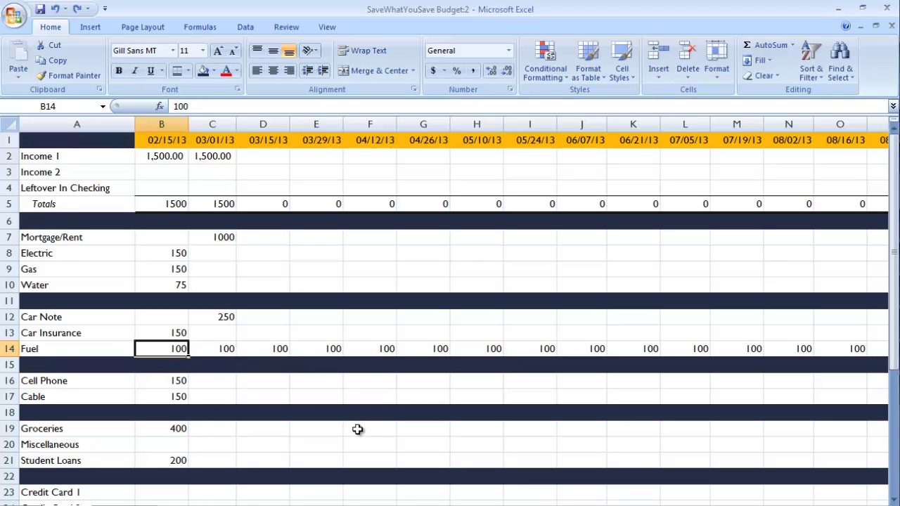
Compare the Cell Phone and Cable due dates in the bill list with their pay dates in the budget sheet.
scroll(203, 372, down, 1)
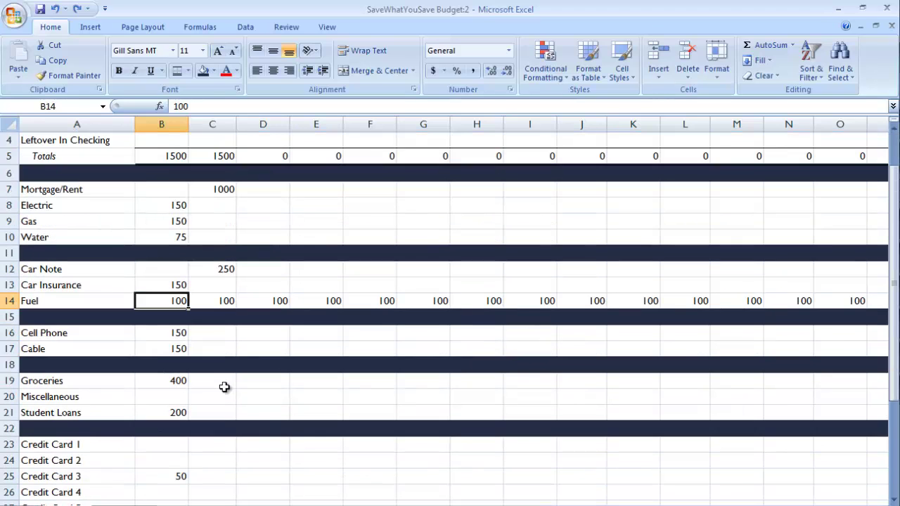
click(169, 337)
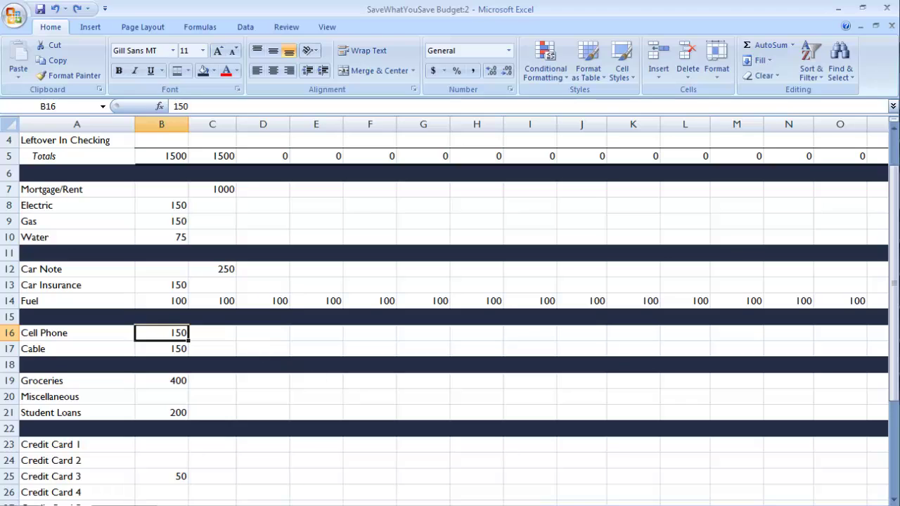
key(ctrl+Page_Down)
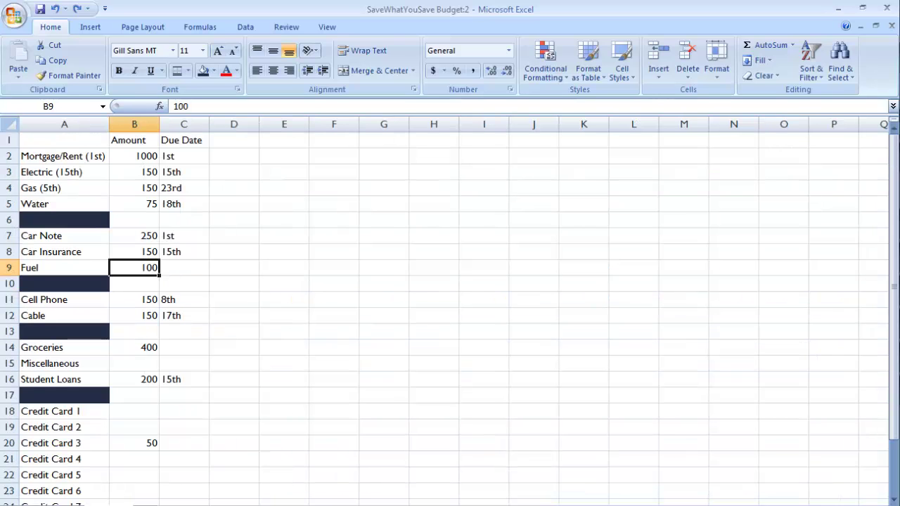
key(ctrl+Page_Up)
scroll(250, 365, up, 1)
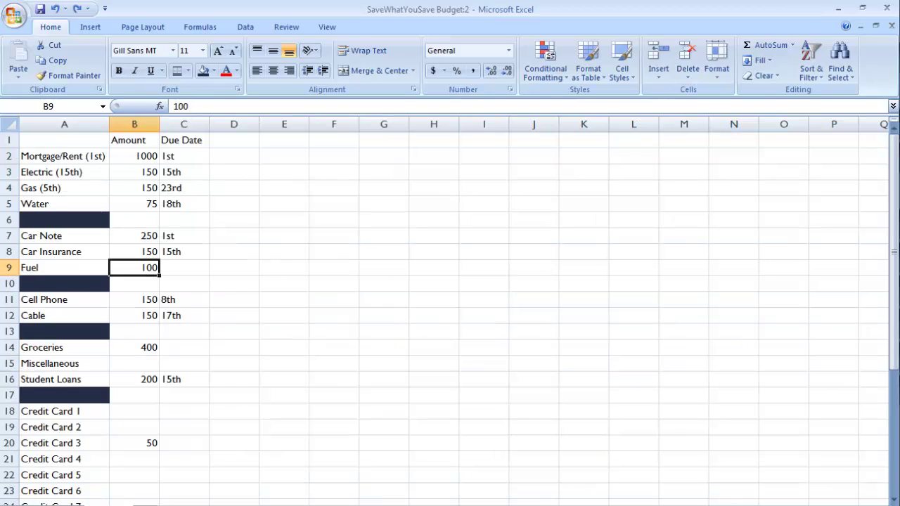
click(169, 303)
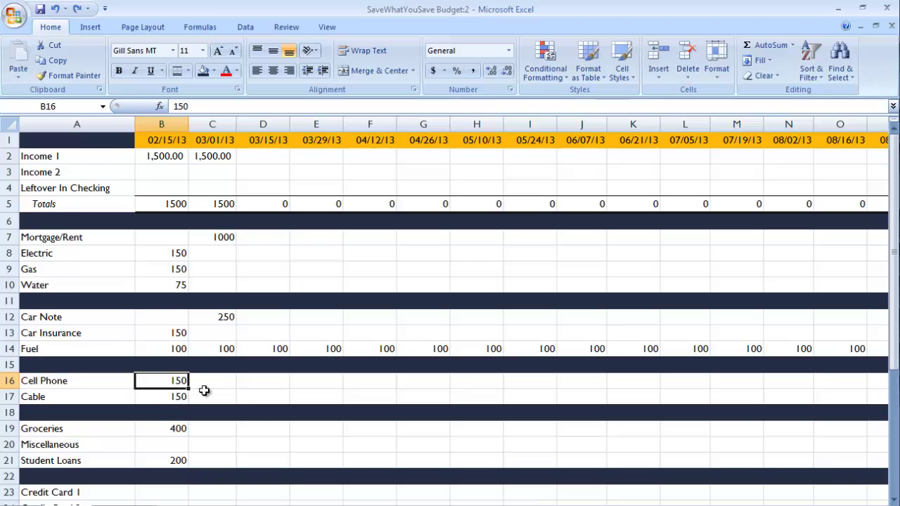
key(ctrl+Page_Down)
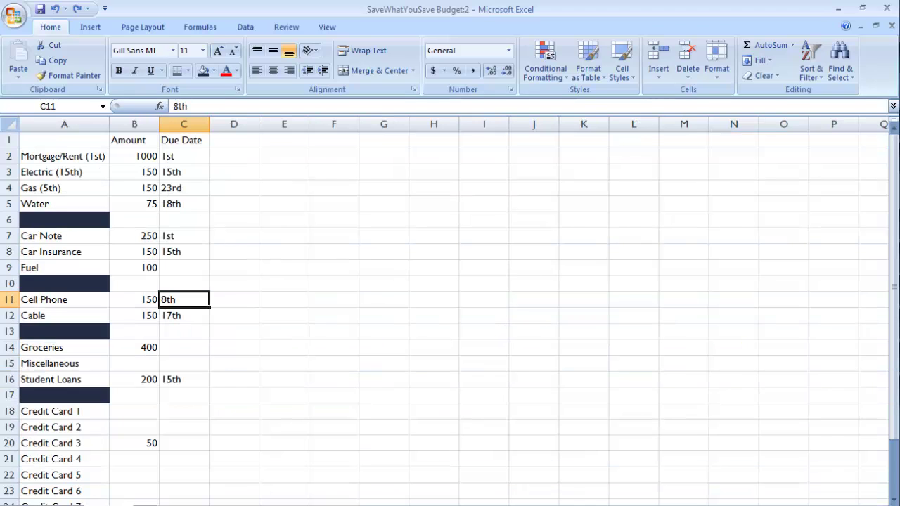
key(ctrl+Page_Up)
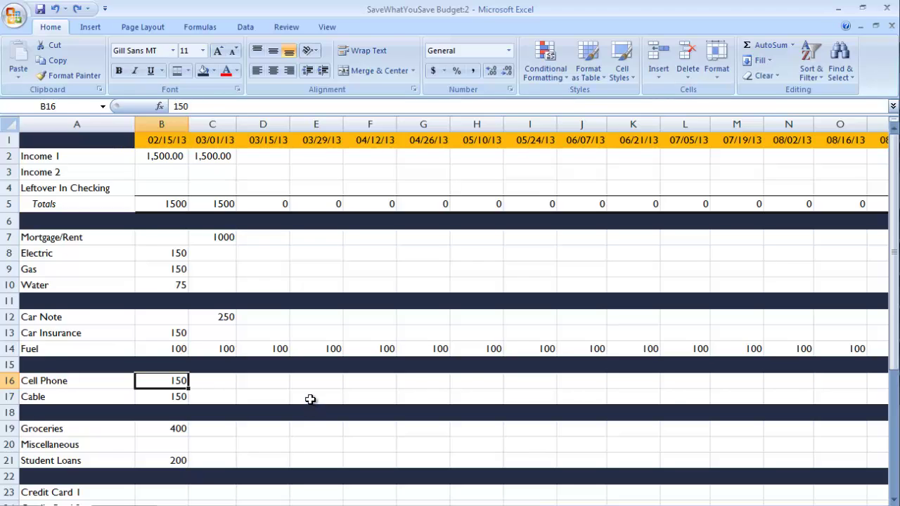
scroll(312, 400, down, 1)
scroll(265, 326, up, 1)
click(215, 394)
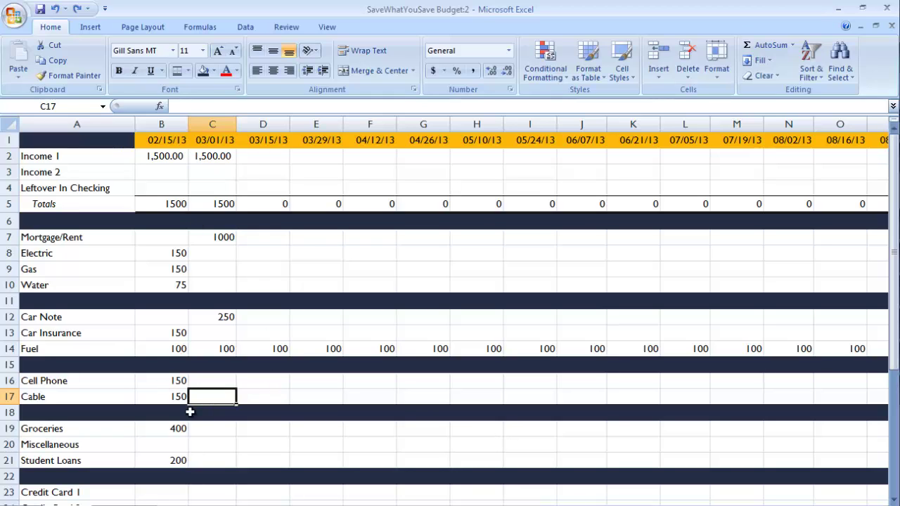
click(176, 397)
Fill the 02/15/13 Groceries amount of 400 across all pay dates through 01/03/14.
scroll(372, 395, down, 2)
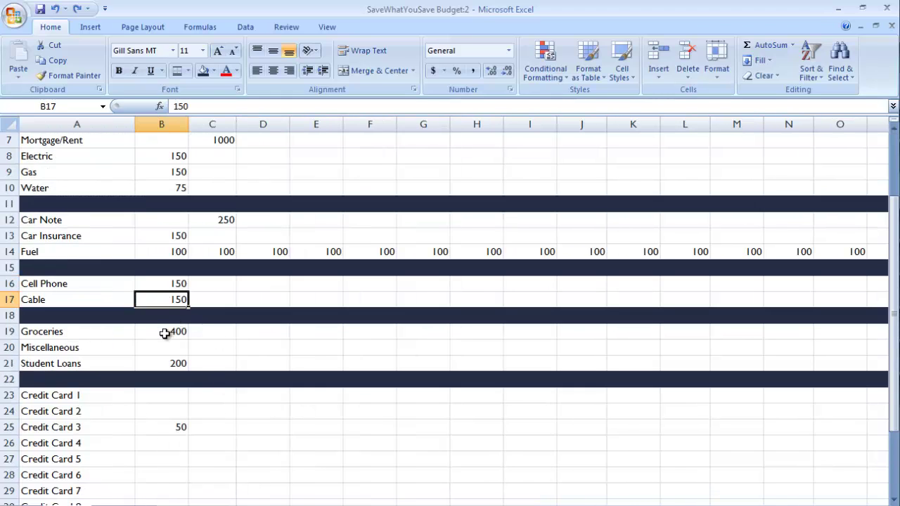
click(164, 334)
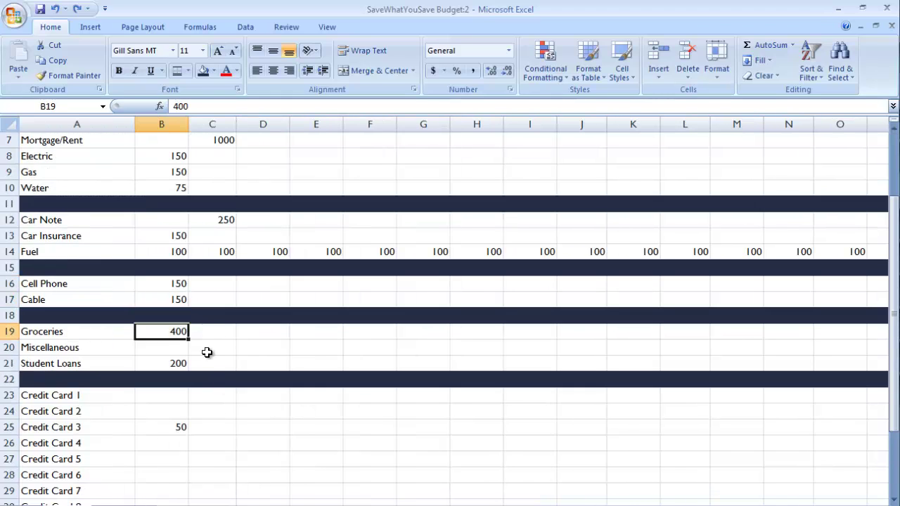
drag(189, 340, 707, 342)
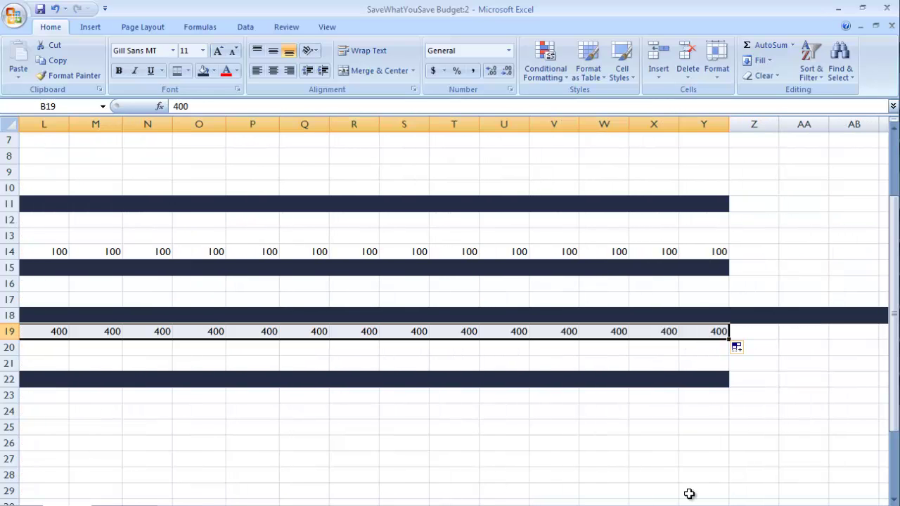
drag(696, 498, 536, 498)
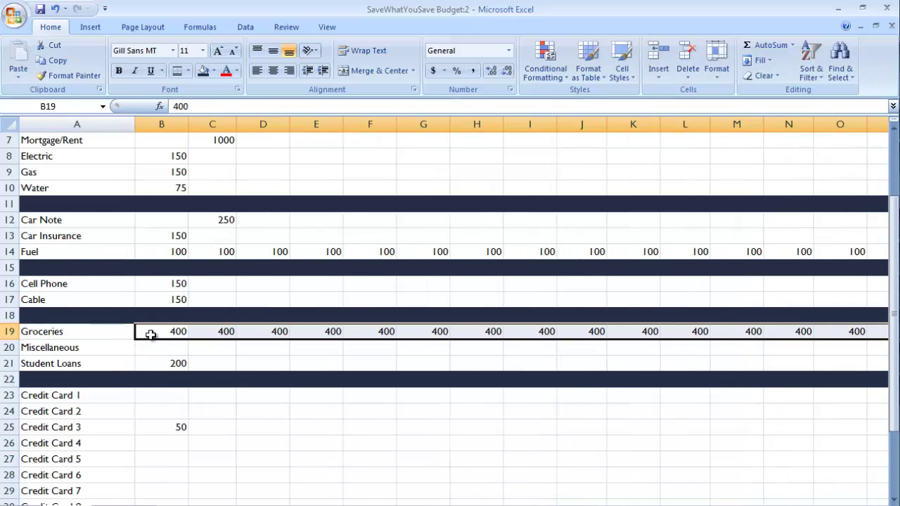
click(150, 335)
Set the 02/15/13 Groceries amount to 200 and fill it across all pay dates through 01/03/14.
scroll(150, 336, up, 2)
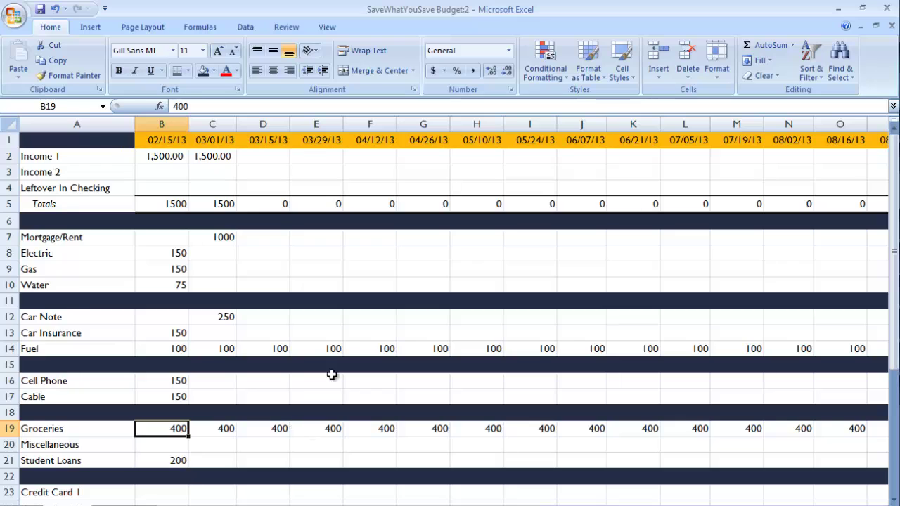
scroll(333, 375, down, 1)
scroll(194, 396, up, 1)
text(2)
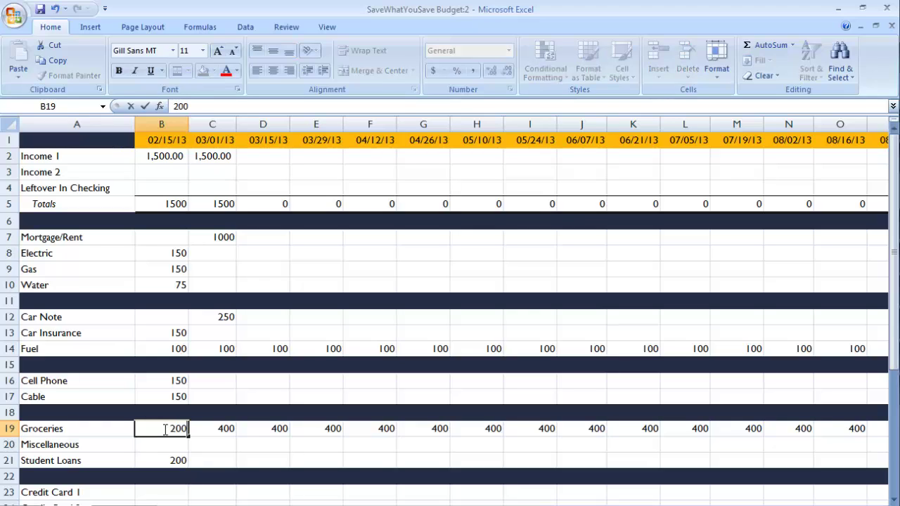
text(00)
key(Tab)
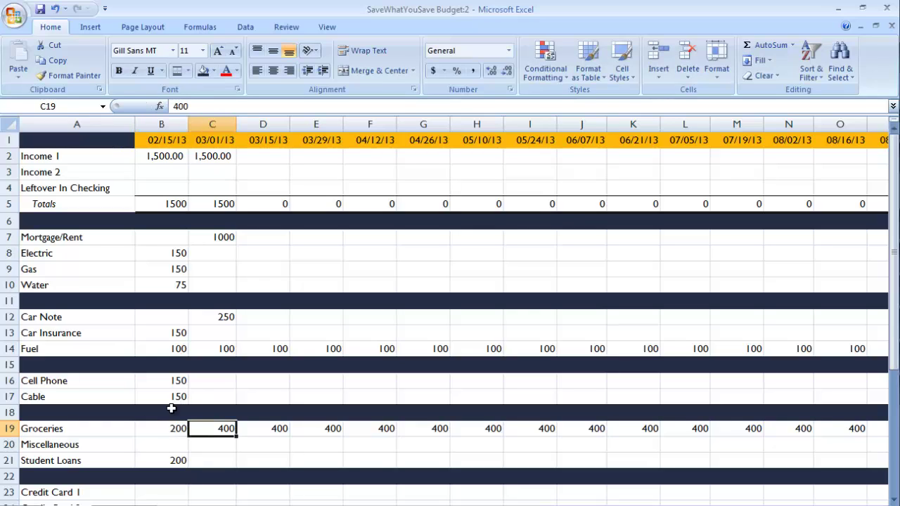
click(161, 429)
drag(188, 437, 815, 429)
drag(816, 505, 689, 505)
Check the Student Loans amount against its pay date, and enter 23rd as the Credit Card 3 due date in the bill list.
scroll(312, 370, down, 2)
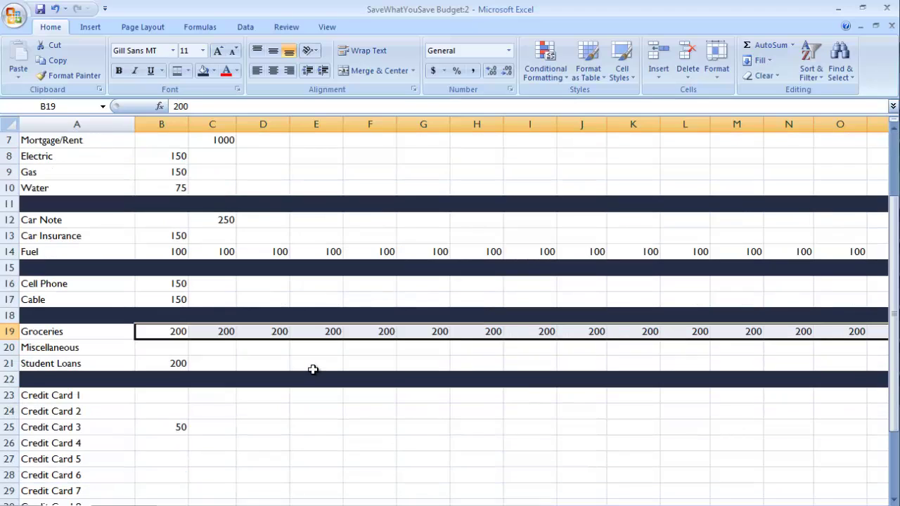
click(179, 362)
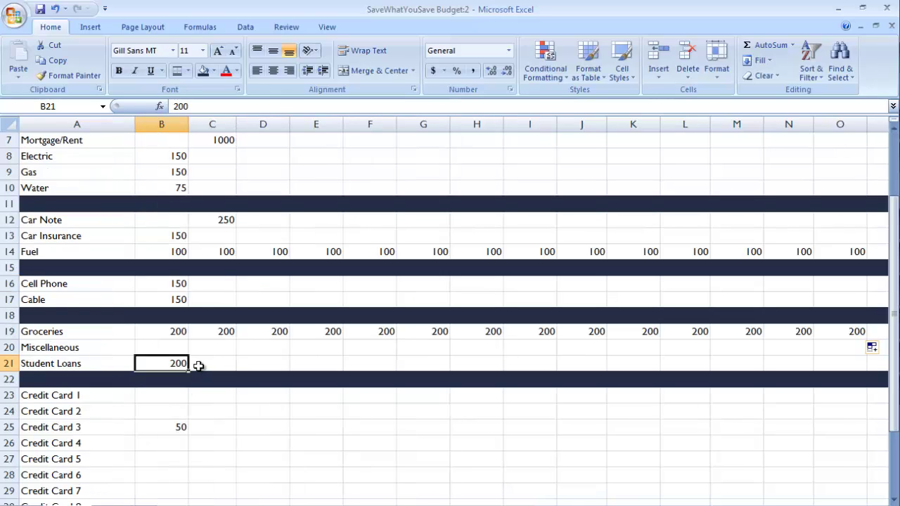
scroll(219, 382, up, 2)
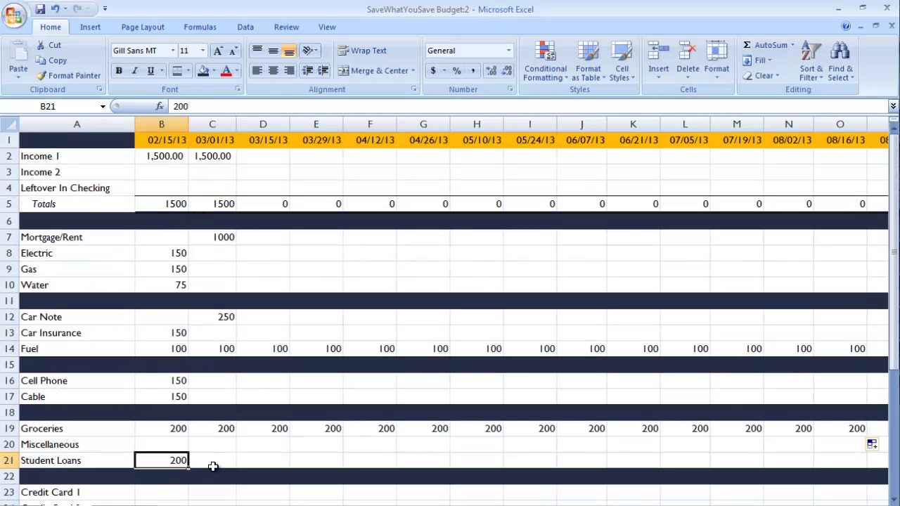
scroll(317, 432, down, 1)
scroll(317, 432, down, 1)
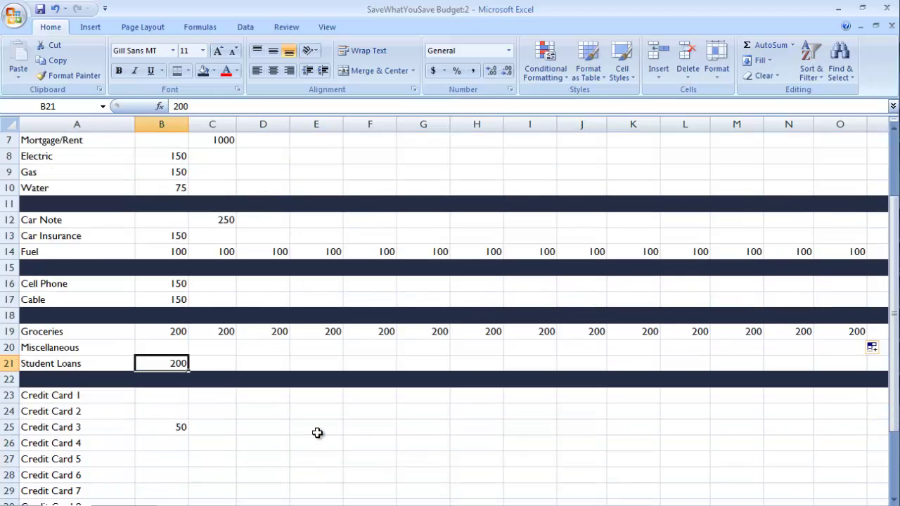
scroll(301, 427, down, 1)
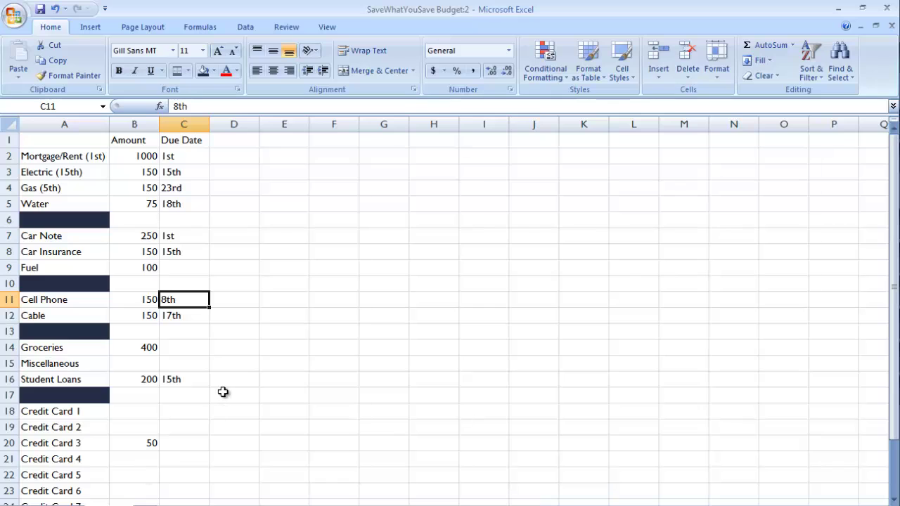
click(181, 443)
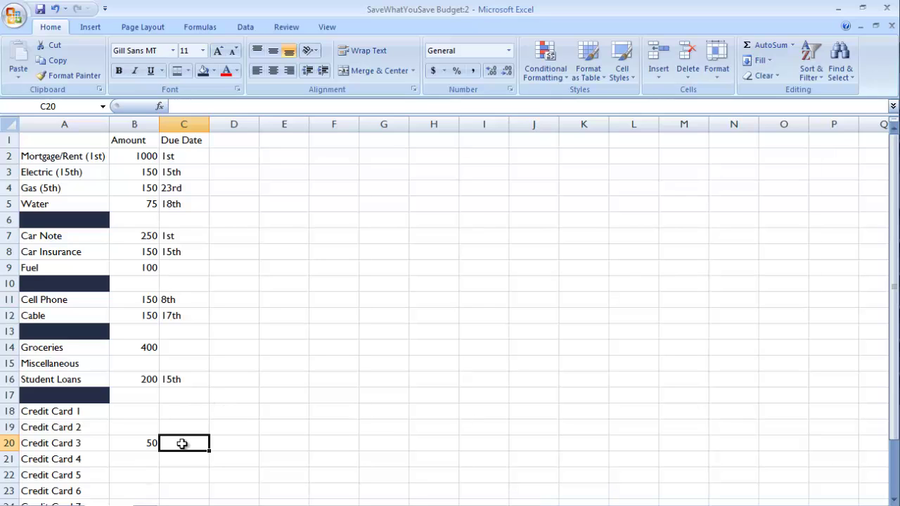
text(23)
key(Return)
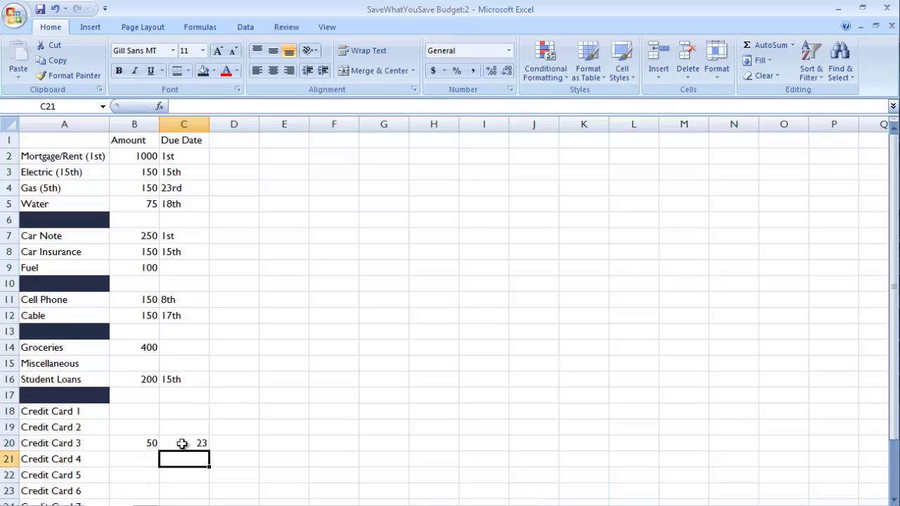
click(192, 439)
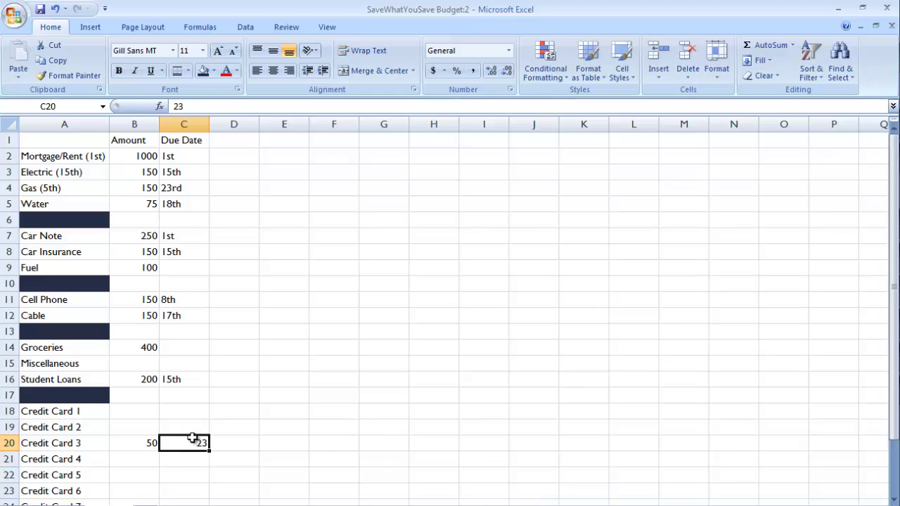
double_click(193, 439)
text(rd)
key(Return)
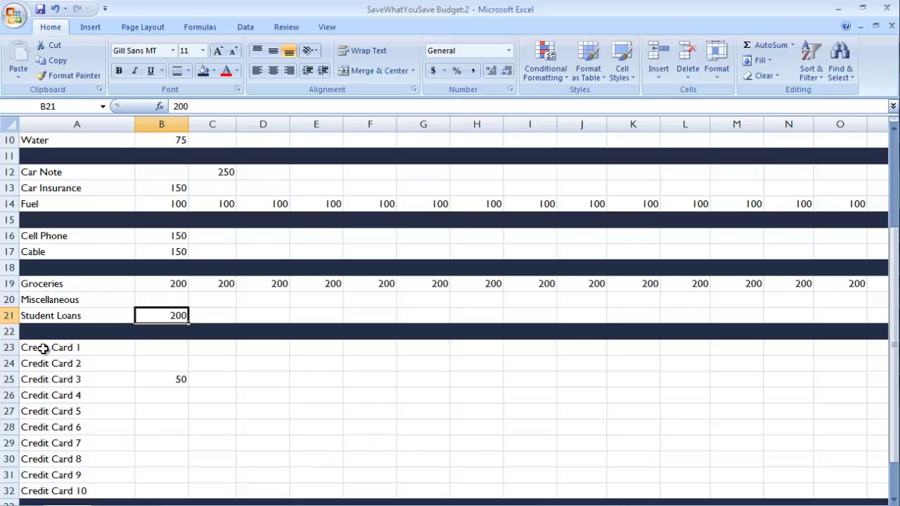
Check the Credit Card 3 amount in the budget's 02/15/13 column and review the rows down to Leftover.
click(176, 378)
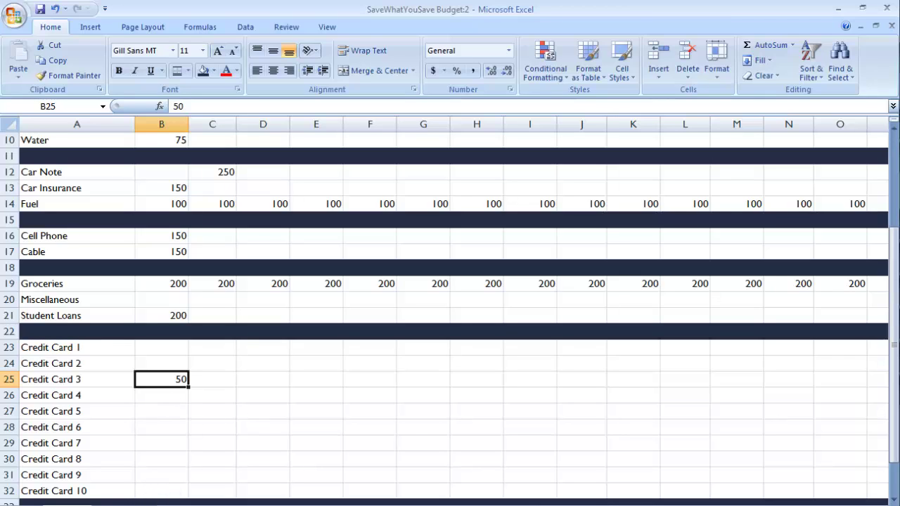
scroll(221, 438, down, 3)
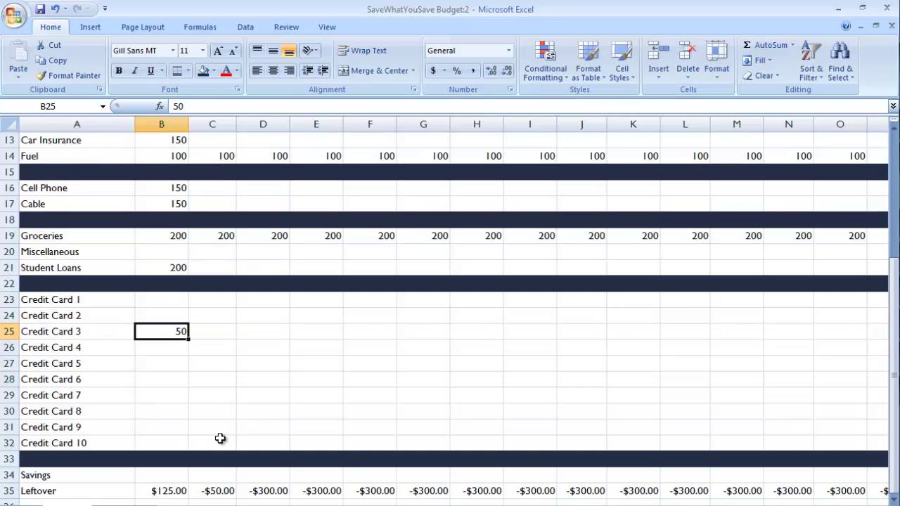
scroll(239, 428, up, 3)
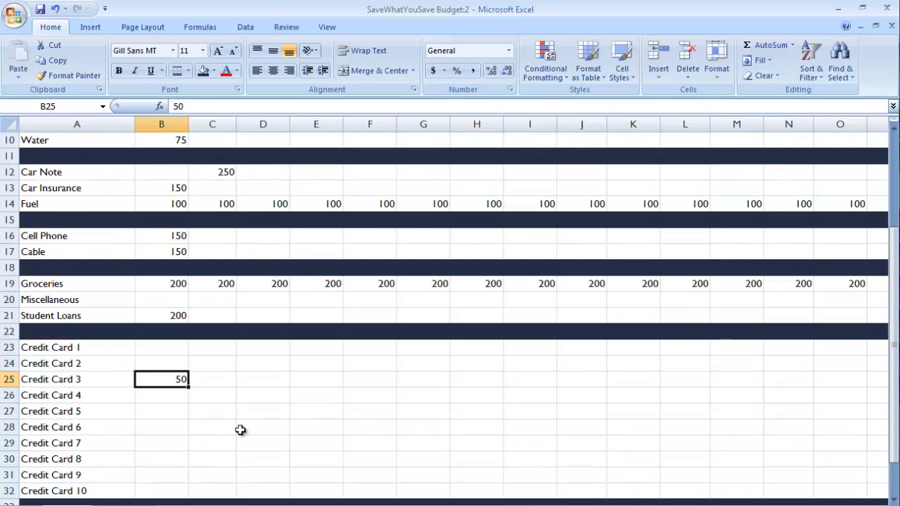
scroll(260, 425, down, 3)
scroll(261, 424, up, 4)
scroll(262, 425, down, 3)
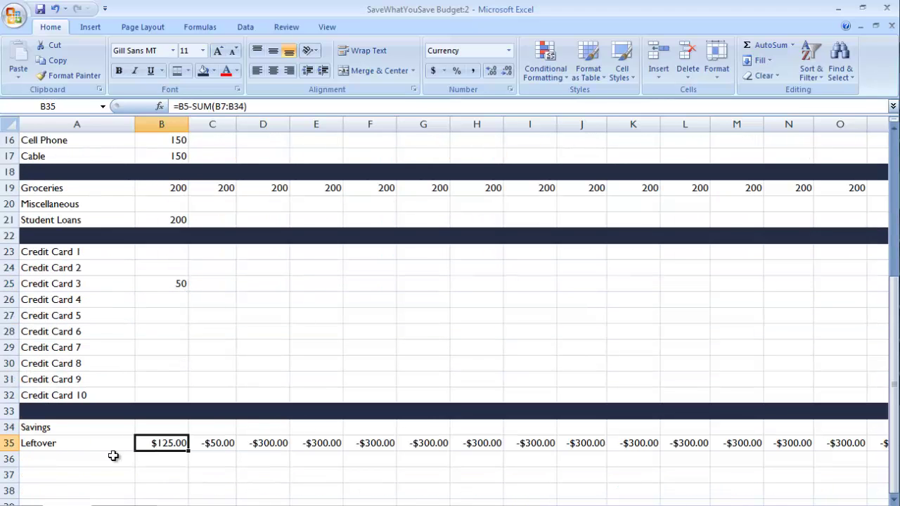
Compare the Leftover amounts for 02/15/13 and 03/01/13 with the income and bills entered above them.
click(157, 444)
click(223, 444)
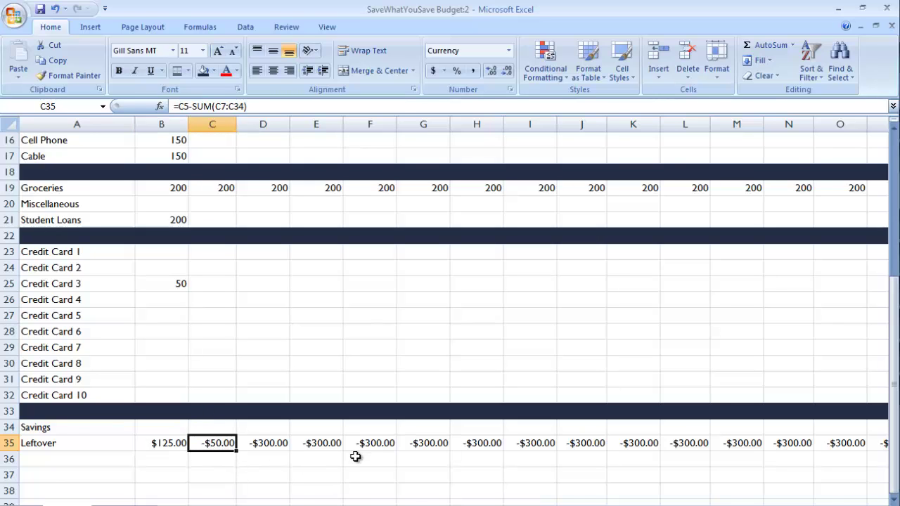
scroll(362, 455, up, 4)
scroll(365, 455, down, 3)
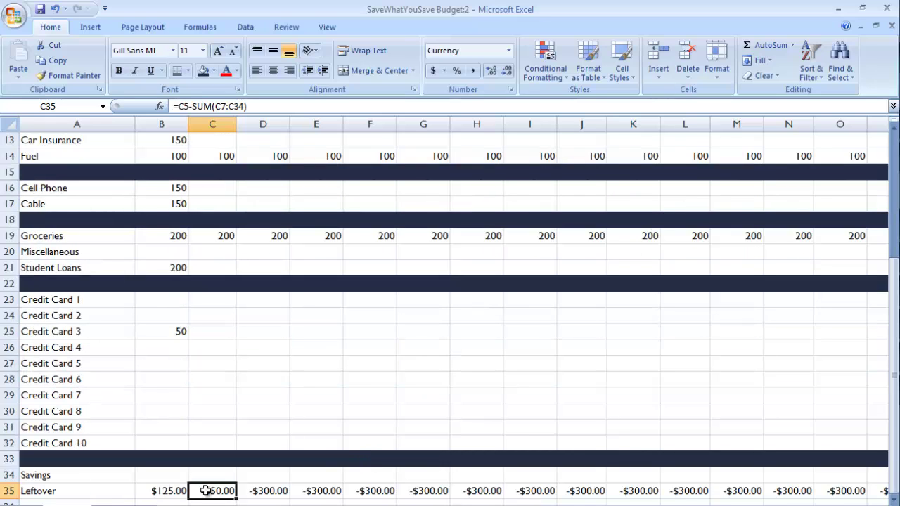
click(168, 491)
click(214, 496)
click(177, 491)
scroll(422, 428, up, 4)
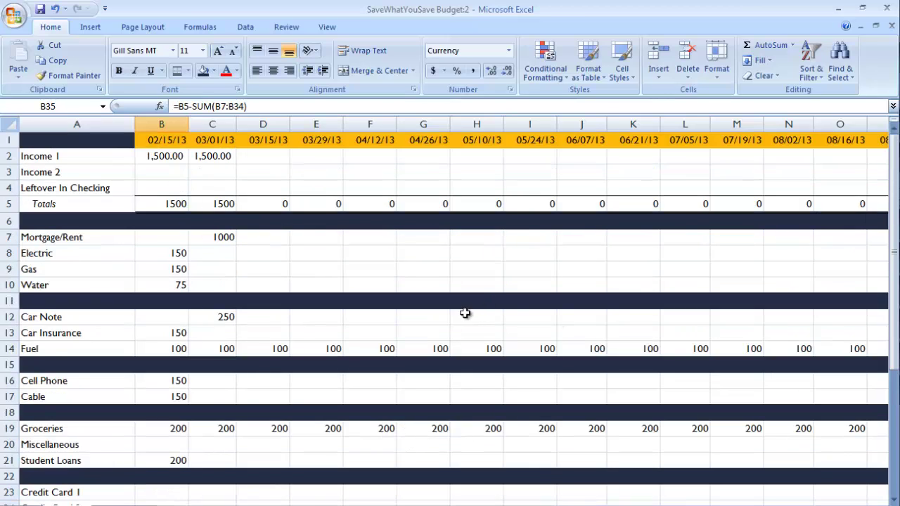
scroll(457, 324, down, 4)
scroll(297, 345, up, 4)
scroll(209, 256, down, 4)
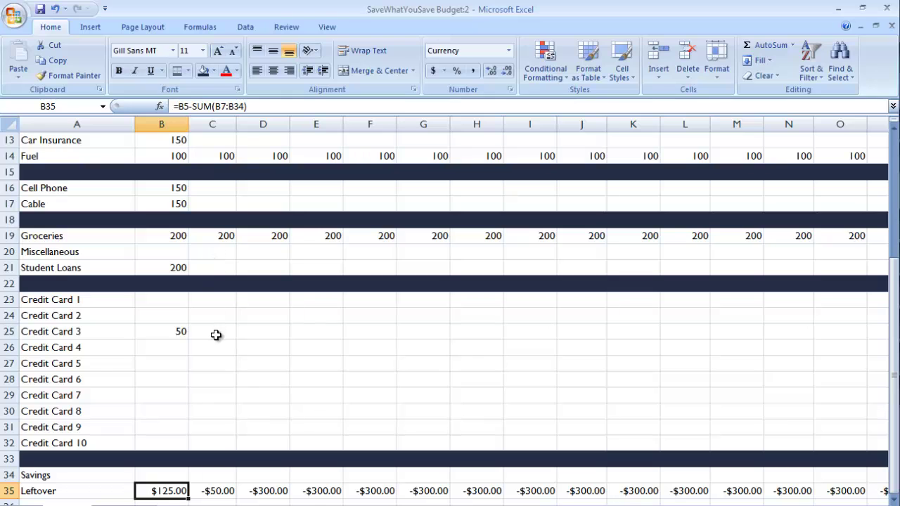
Review the 02/15/13 and 03/01/13 columns from income and Mortgage/Rent down to Leftover, and check the due dates in the bill list.
scroll(216, 337, up, 1)
scroll(222, 339, up, 2)
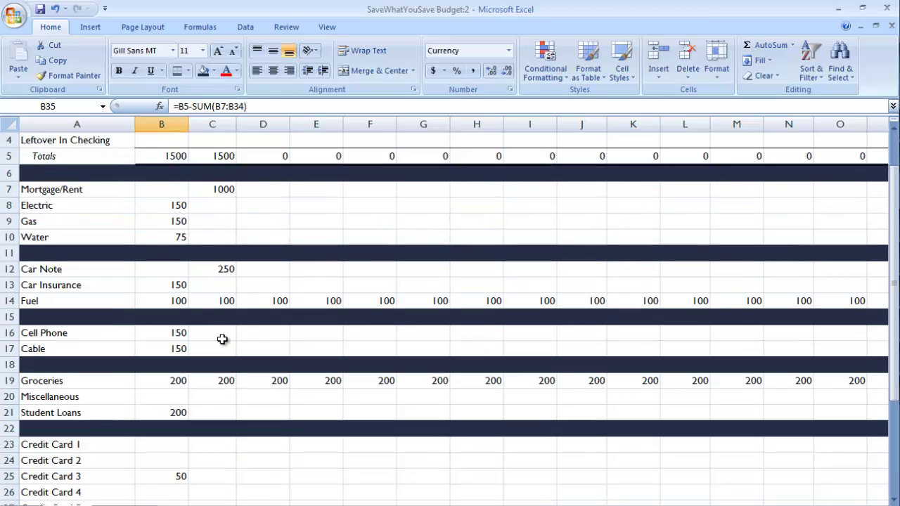
scroll(222, 340, up, 1)
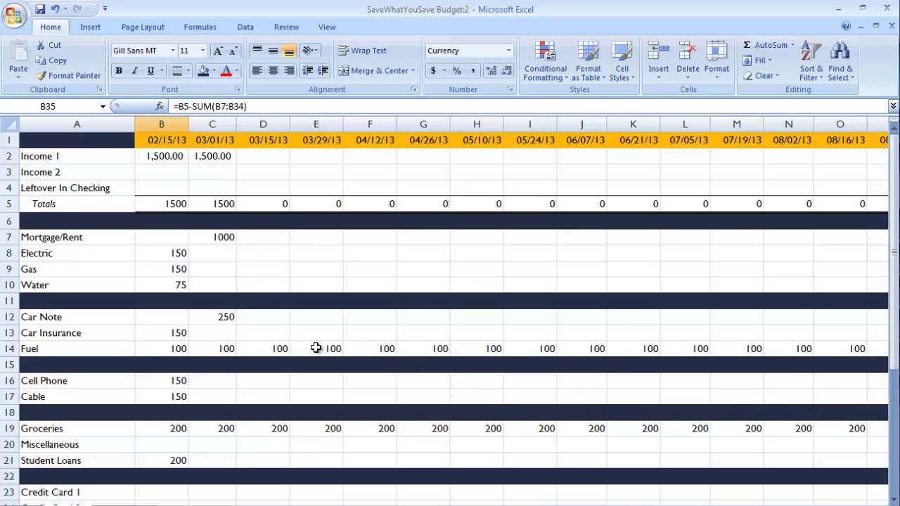
drag(896, 289, 896, 287)
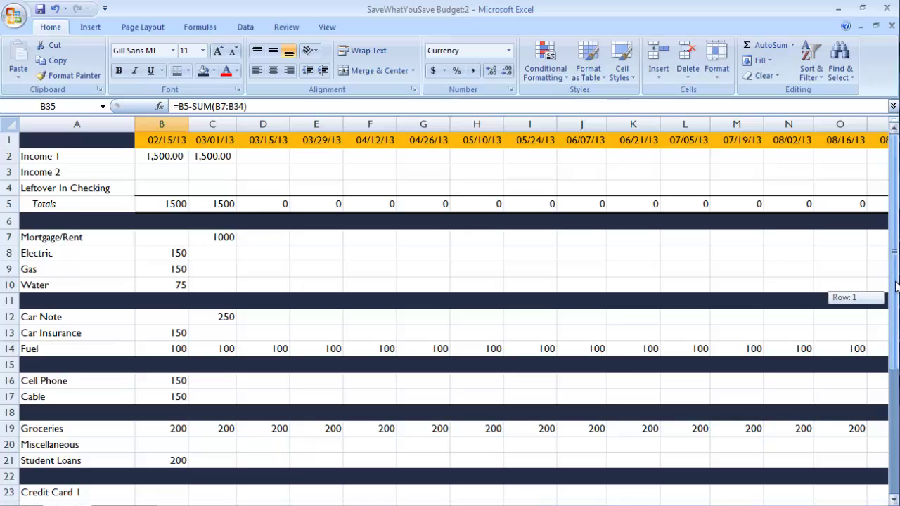
click(165, 237)
click(223, 237)
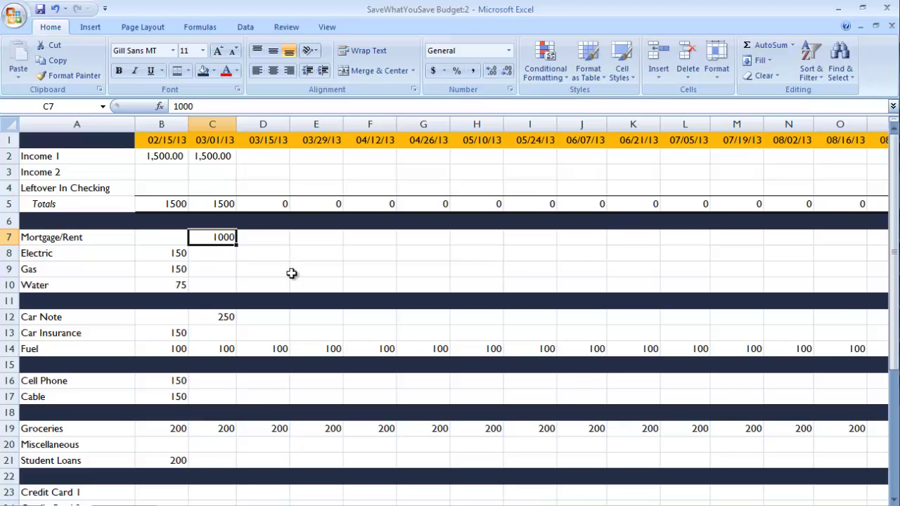
scroll(292, 273, down, 4)
scroll(292, 274, down, 3)
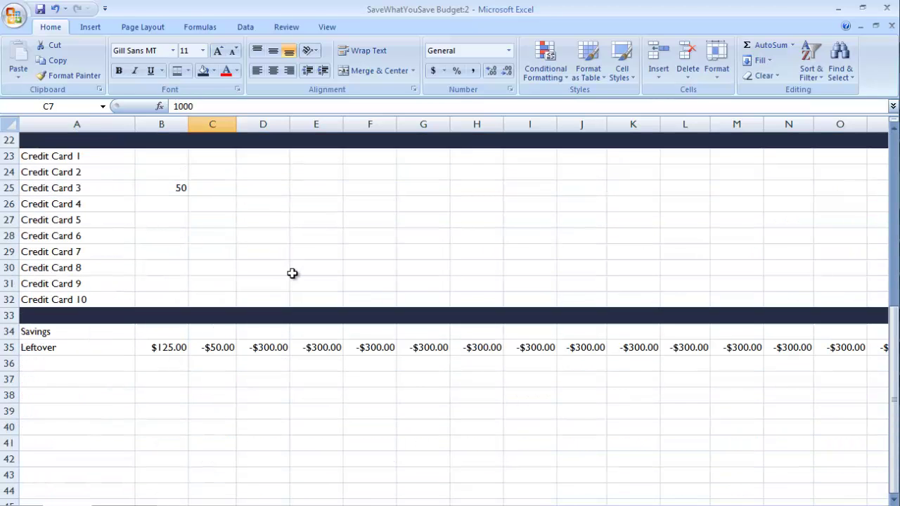
scroll(293, 273, up, 3)
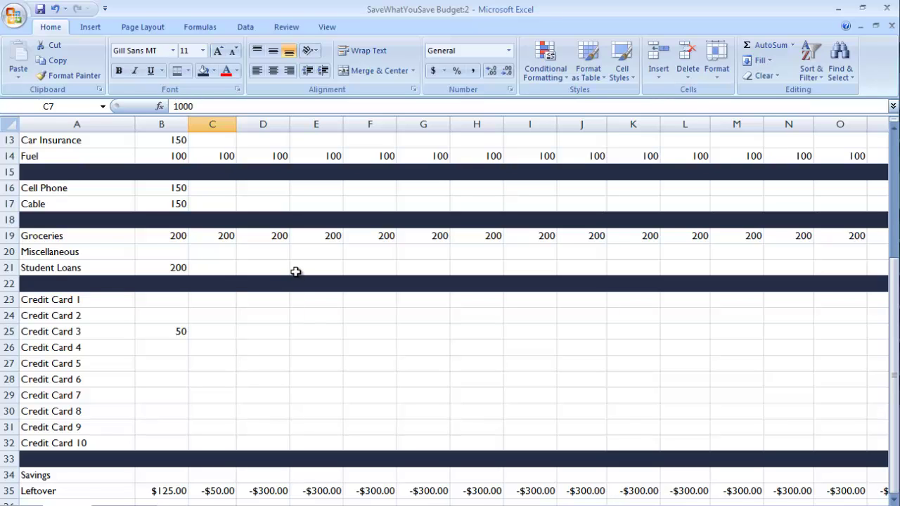
scroll(295, 272, up, 4)
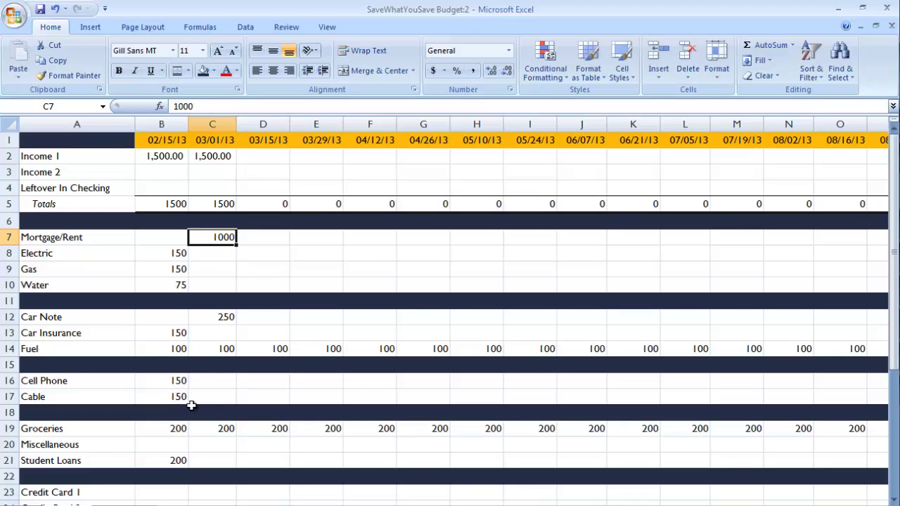
click(83, 504)
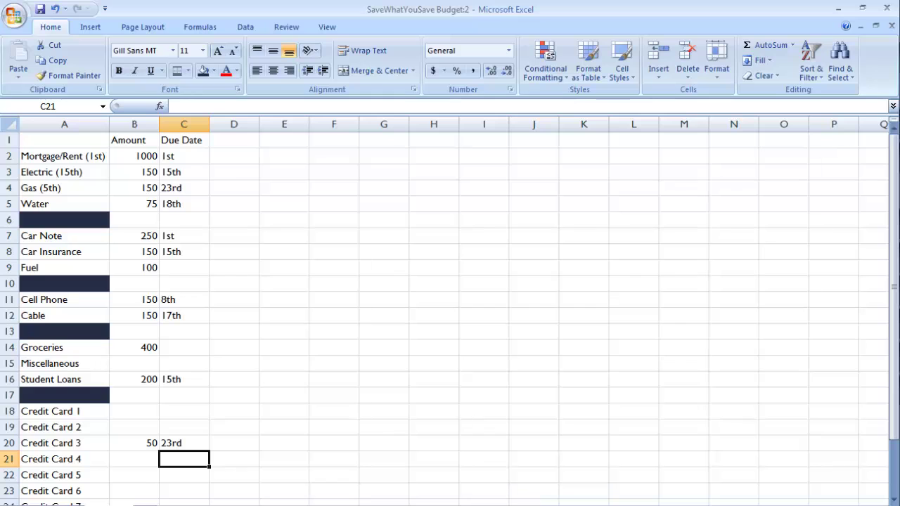
key(ctrl+Page_Up)
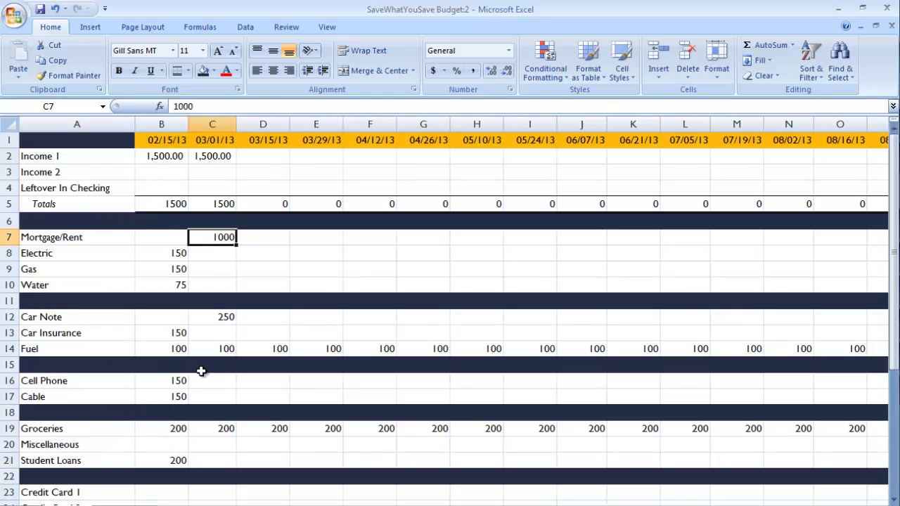
Try moving the 150 Cable payment from 02/15/13 to 03/01/13 and check the Leftover amounts for both pay dates.
click(173, 400)
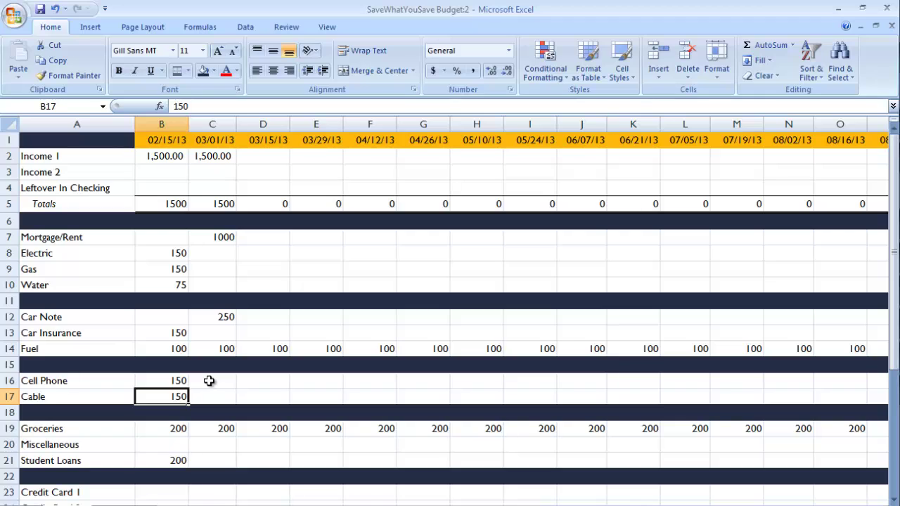
click(201, 400)
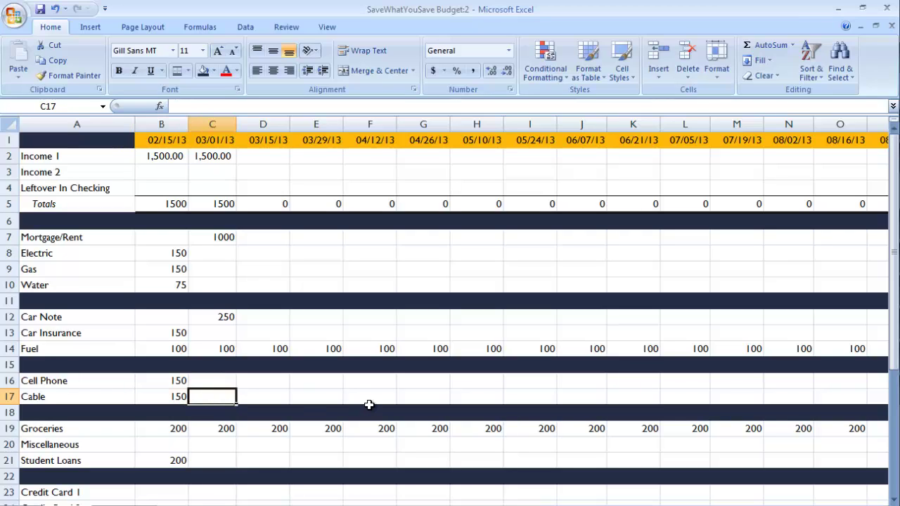
text(150)
key(Left)
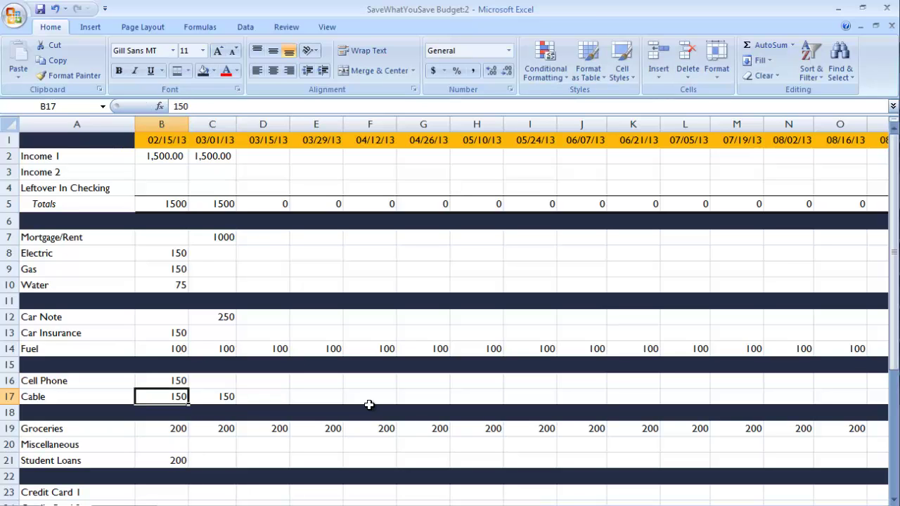
key(Delete)
scroll(221, 243, down, 6)
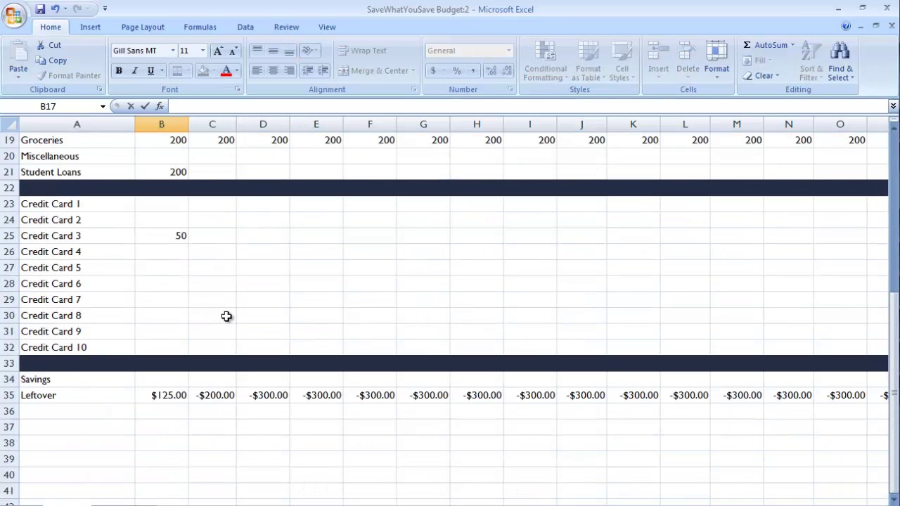
click(217, 402)
scroll(299, 413, up, 2)
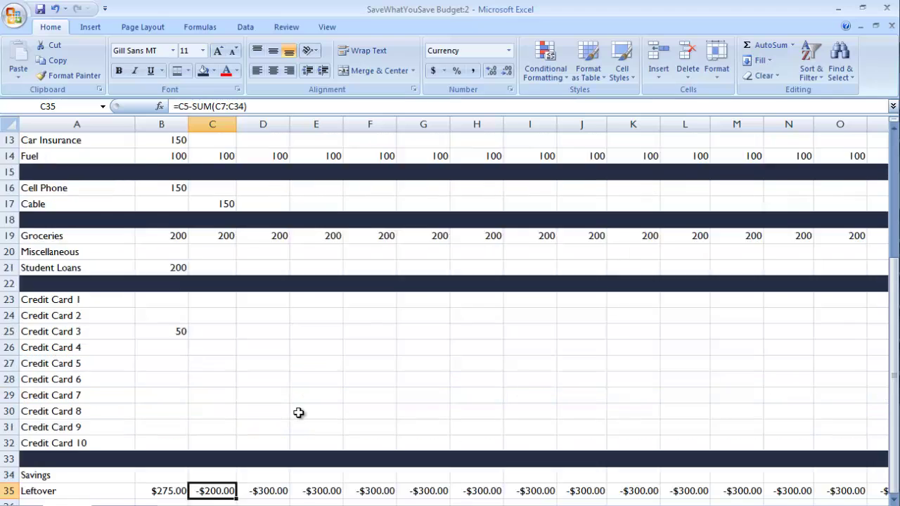
scroll(298, 412, up, 3)
scroll(299, 412, up, 1)
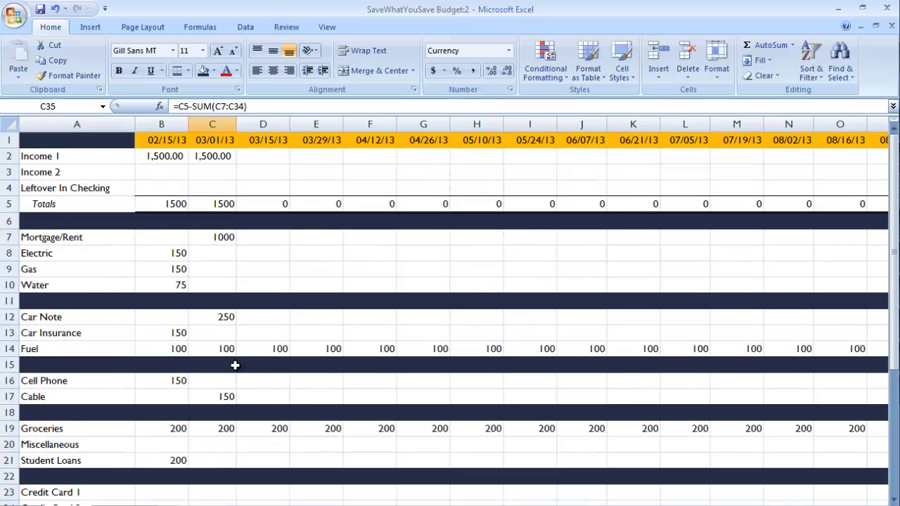
Clear the 03/01/13 Cable amount and enter 150 for Cable under 02/15/13 again.
click(223, 397)
key(BackSpace)
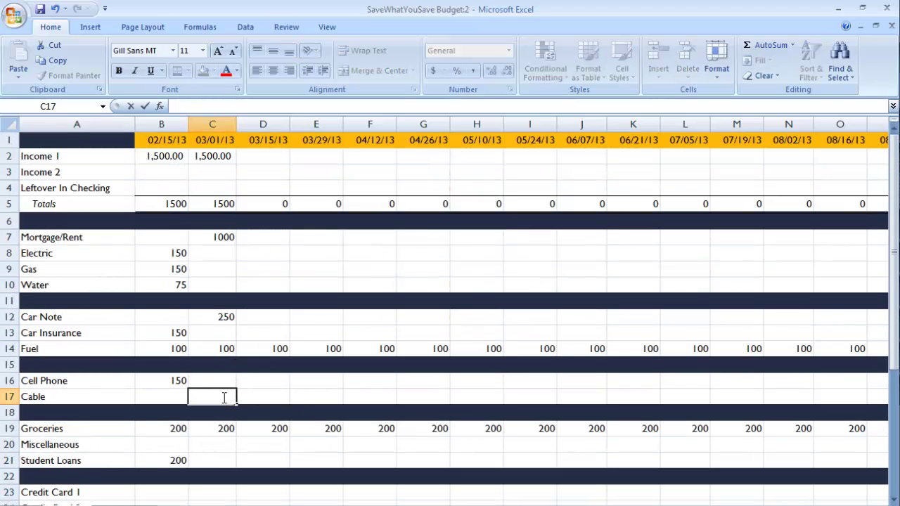
key(Left)
text(150)
key(Return)
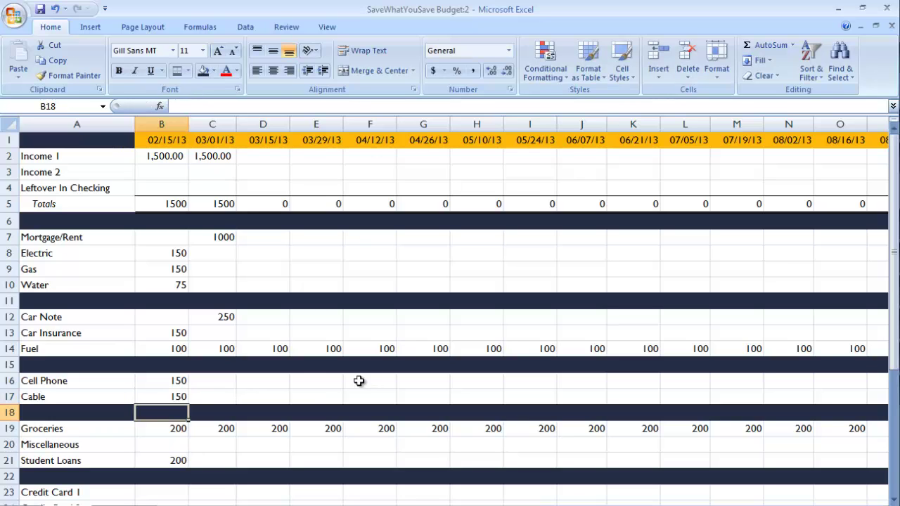
Compare the 03/01/13 Leftover with that column's bills to find an amount that can be reduced.
scroll(321, 372, down, 7)
click(220, 271)
scroll(294, 314, up, 6)
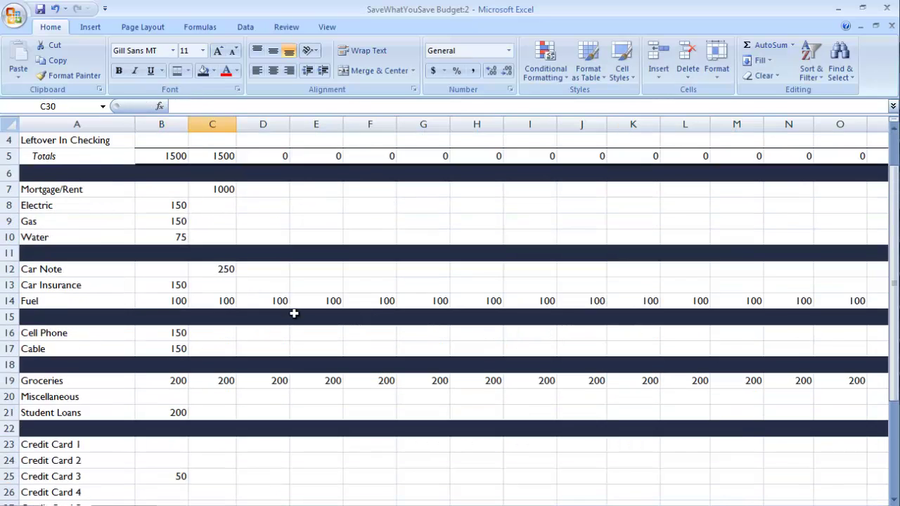
scroll(294, 315, up, 1)
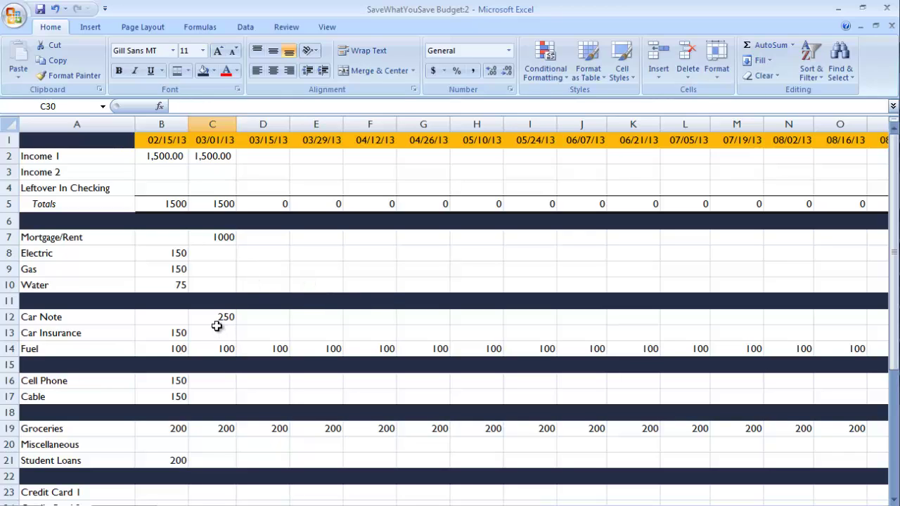
scroll(218, 327, down, 2)
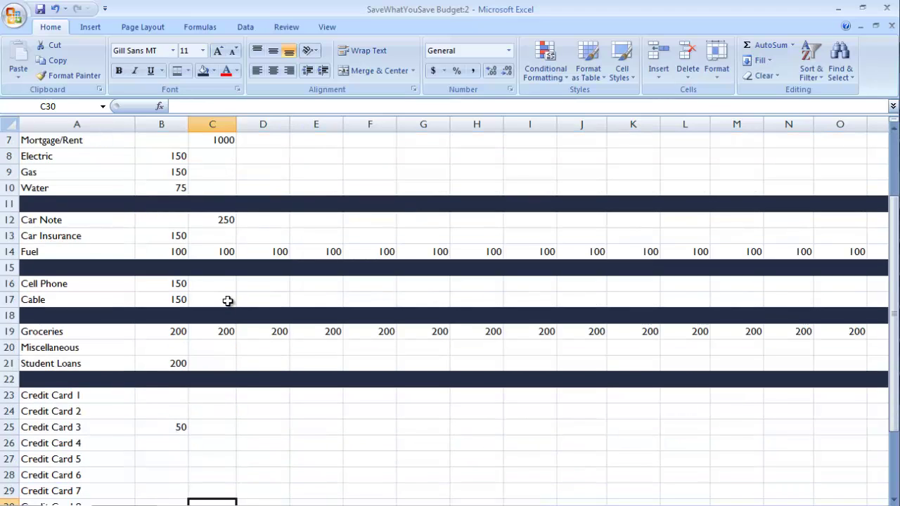
scroll(232, 322, down, 3)
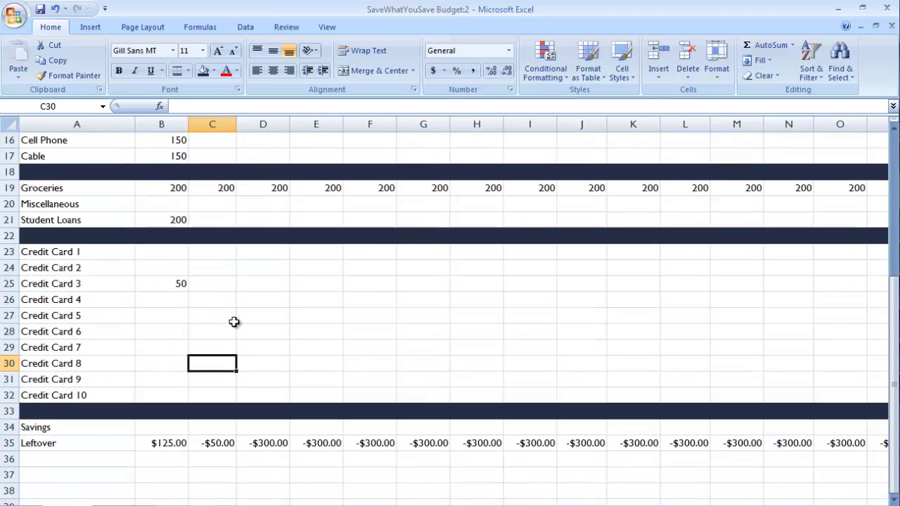
scroll(234, 322, up, 3)
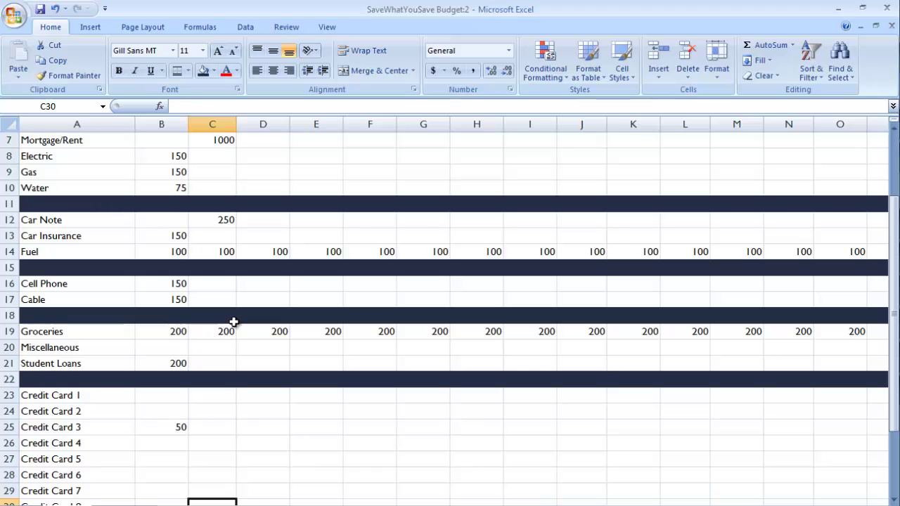
scroll(222, 329, down, 3)
scroll(235, 331, up, 4)
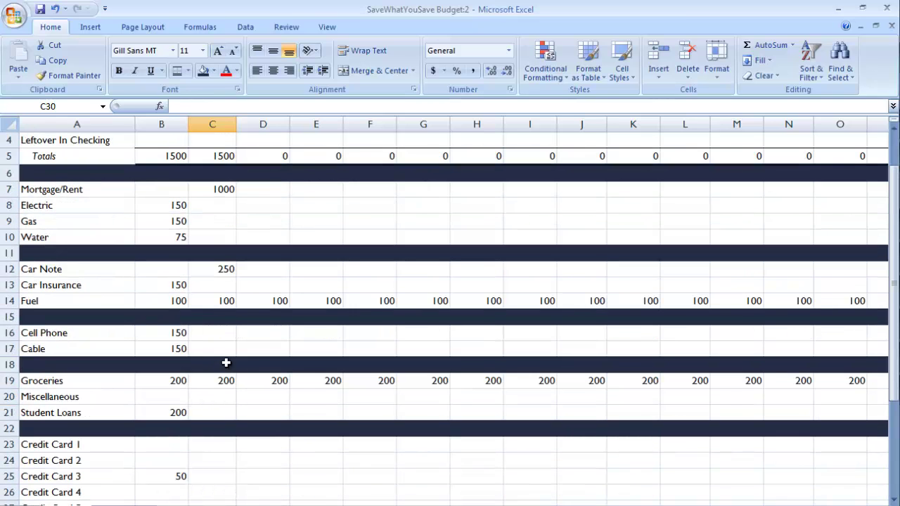
Set the 03/01/13 Groceries amount to 100 and check the Leftover row.
click(220, 377)
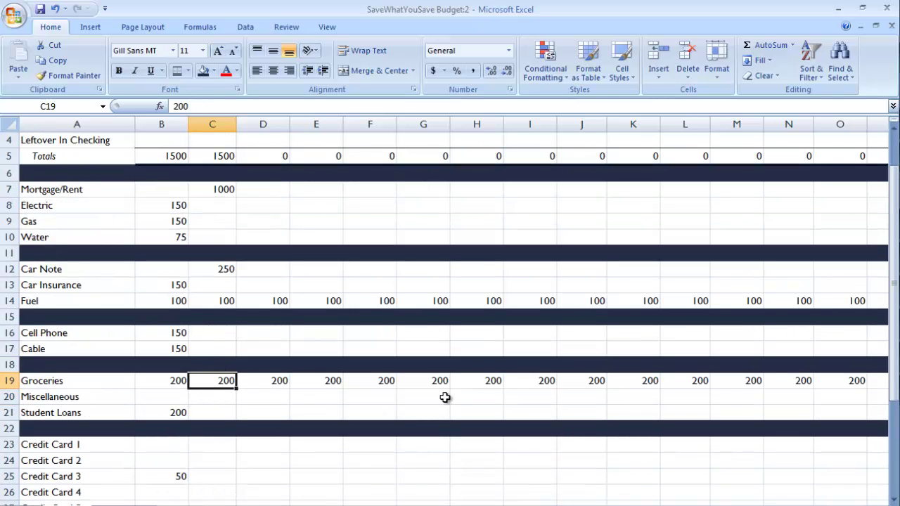
text(100)
key(Return)
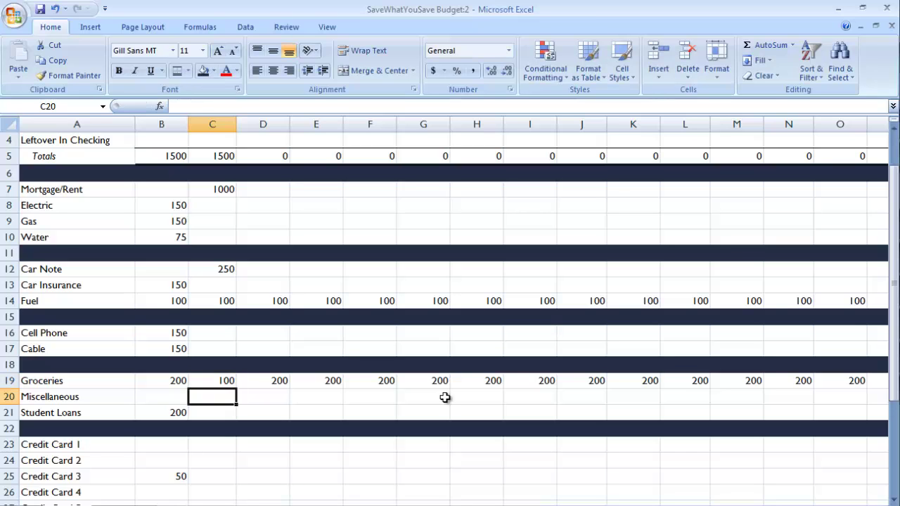
scroll(414, 418, down, 3)
scroll(413, 418, down, 1)
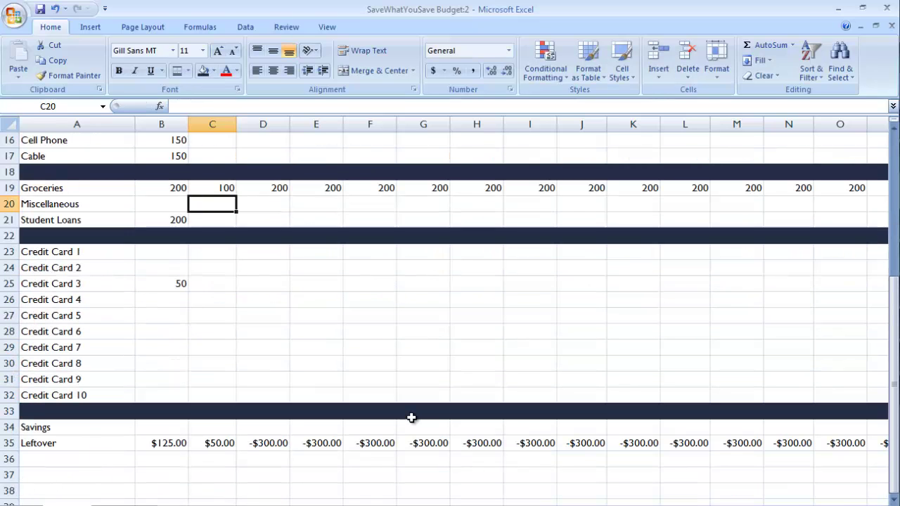
Set the 02/15/13 Groceries amount to 250.
click(175, 186)
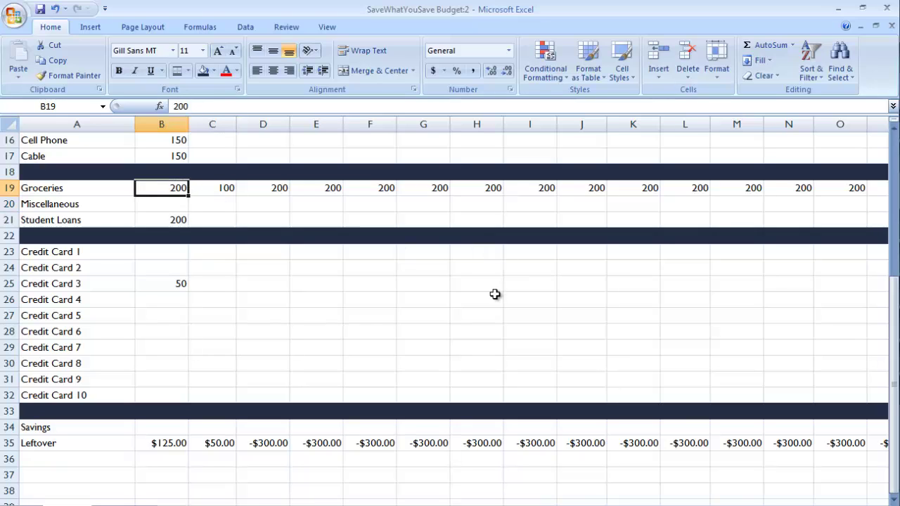
text(250)
key(Return)
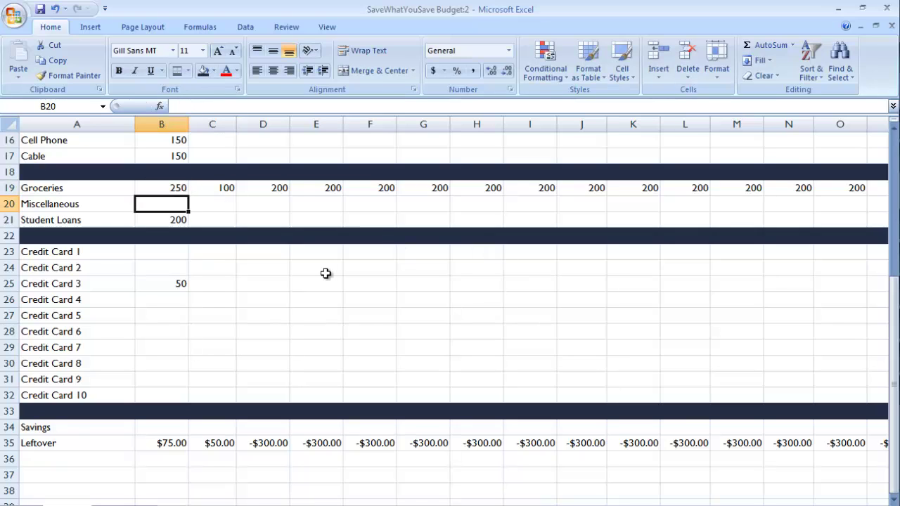
Review the whole budget from income to Leftover, looking at the 02/15/13 Electric and 03/01/13 Car Note amounts.
scroll(373, 243, up, 1)
scroll(372, 242, up, 1)
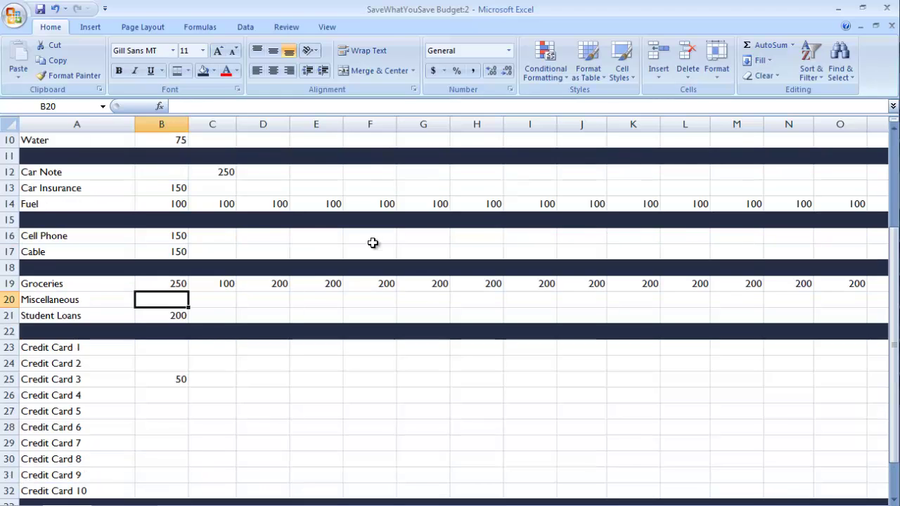
scroll(373, 243, up, 3)
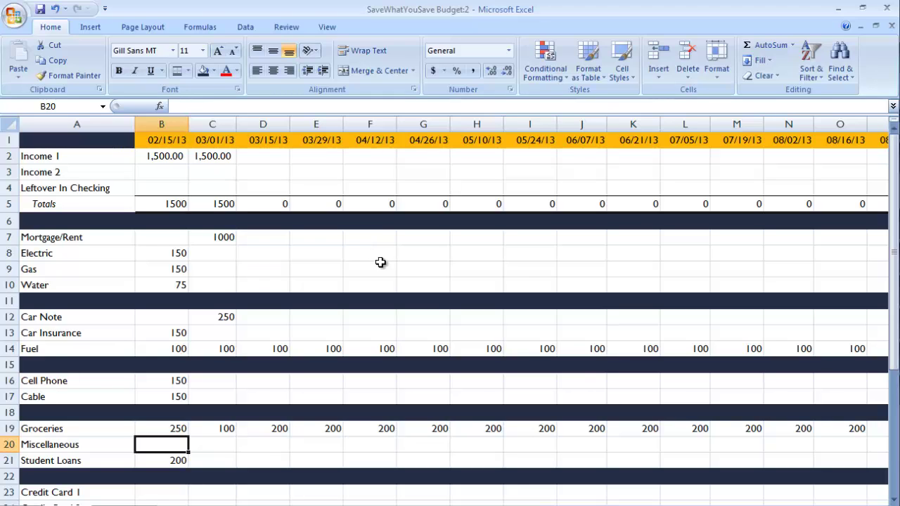
scroll(379, 264, down, 6)
scroll(251, 419, up, 6)
click(166, 257)
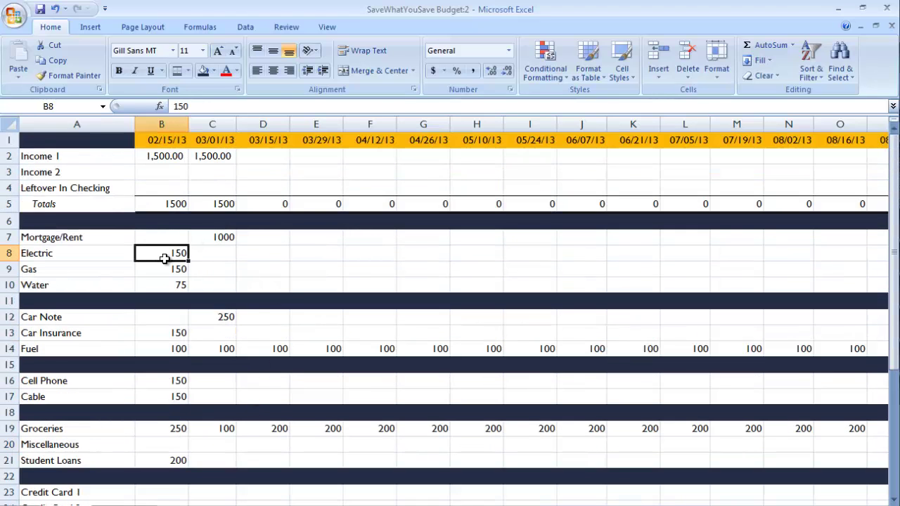
click(218, 315)
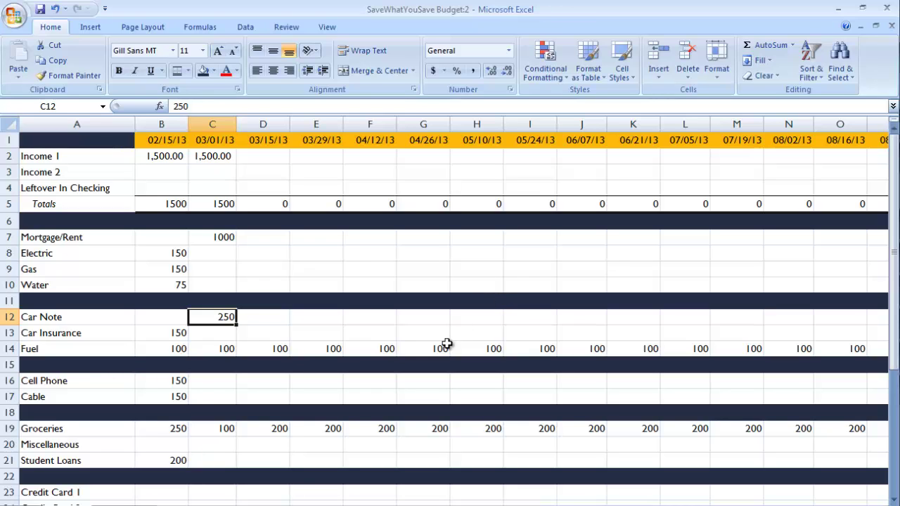
scroll(446, 345, down, 7)
scroll(434, 345, up, 7)
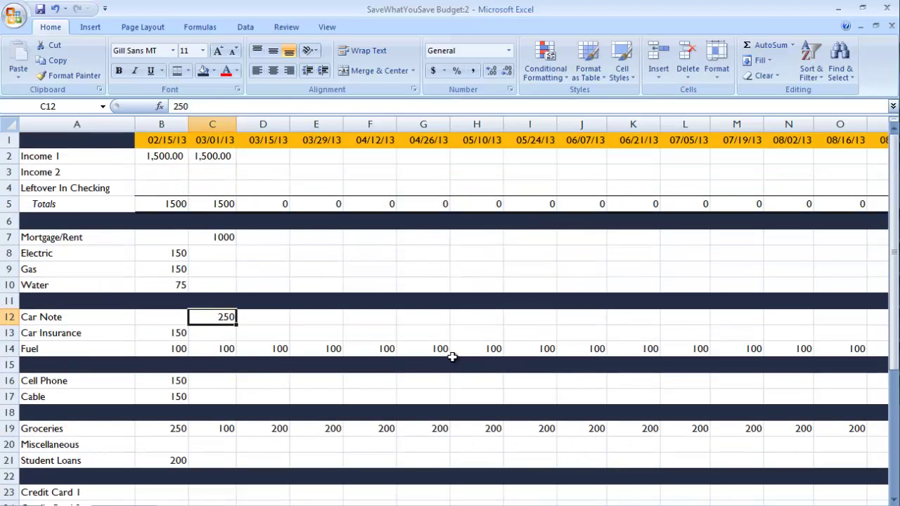